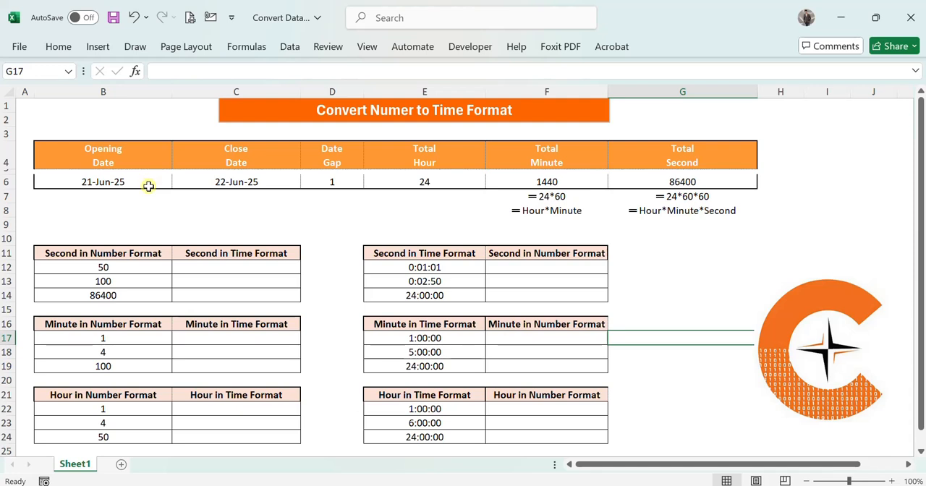
- Examine the date gap and total hour formulas in row 6 and the number-format seconds in B12:B14
click(204, 182)
click(350, 184)
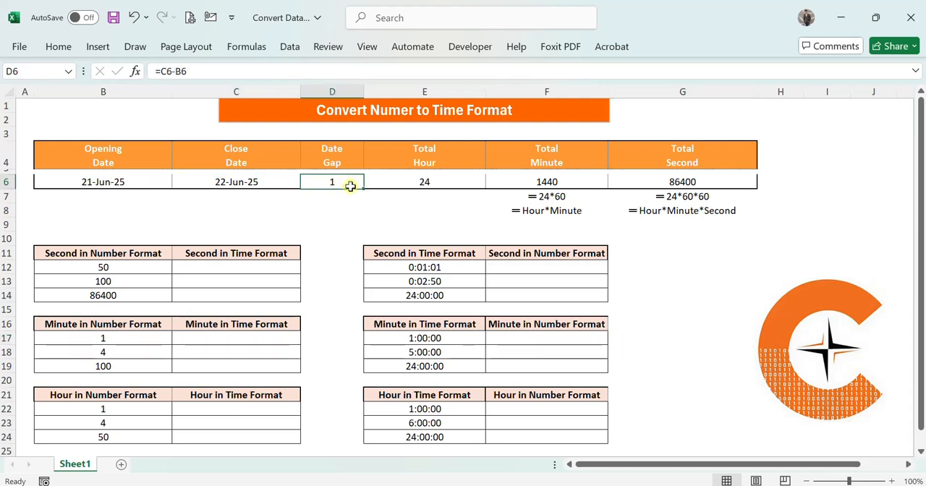
click(434, 184)
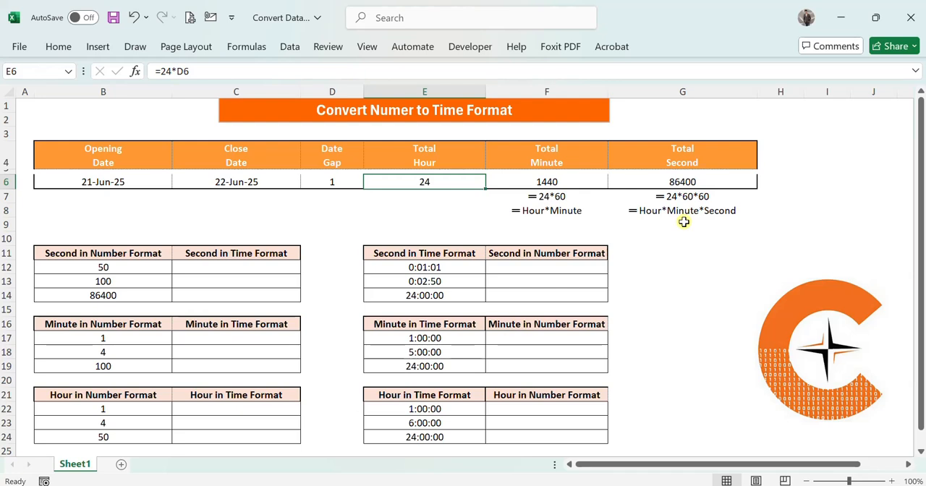
click(756, 213)
click(794, 187)
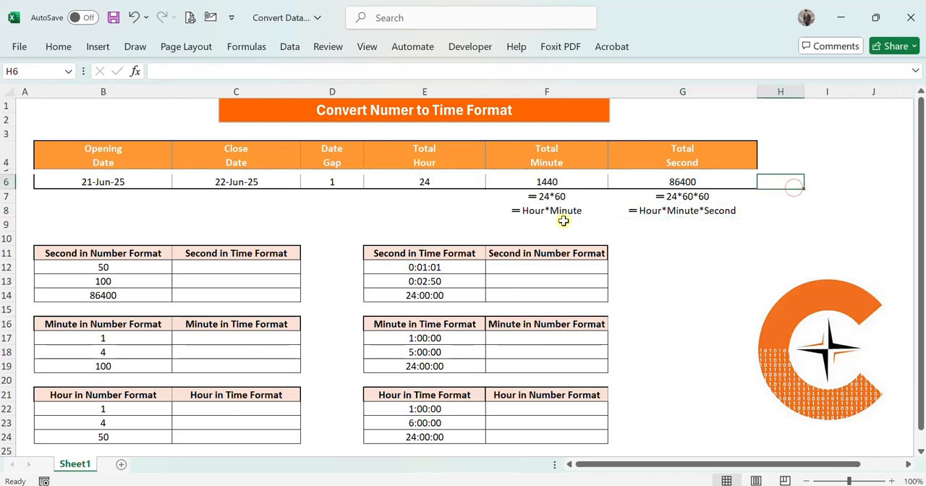
click(327, 269)
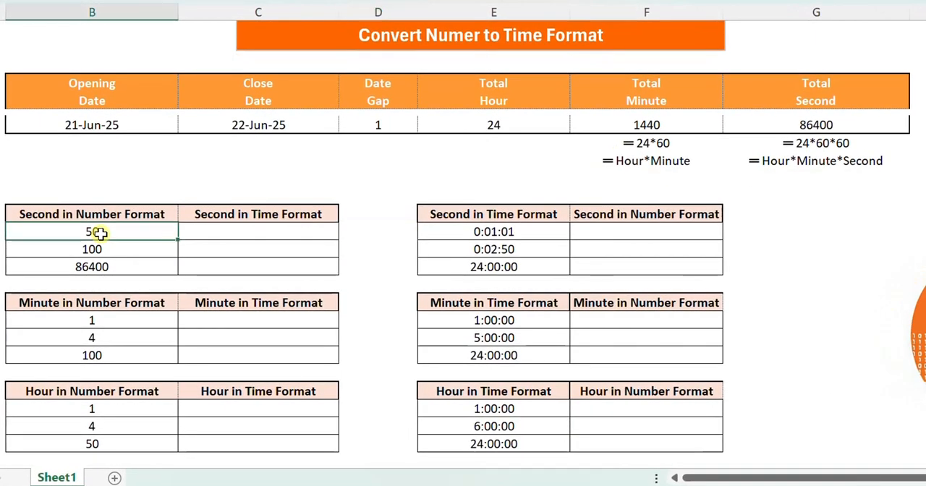
drag(100, 242, 102, 273)
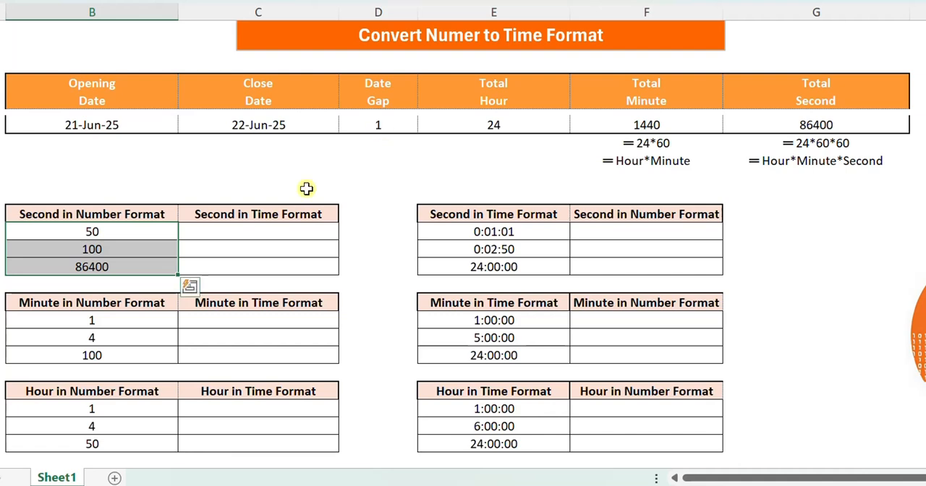
- Enter the formula =B12/86400 in C12 to convert the first seconds number into a time value
click(231, 230)
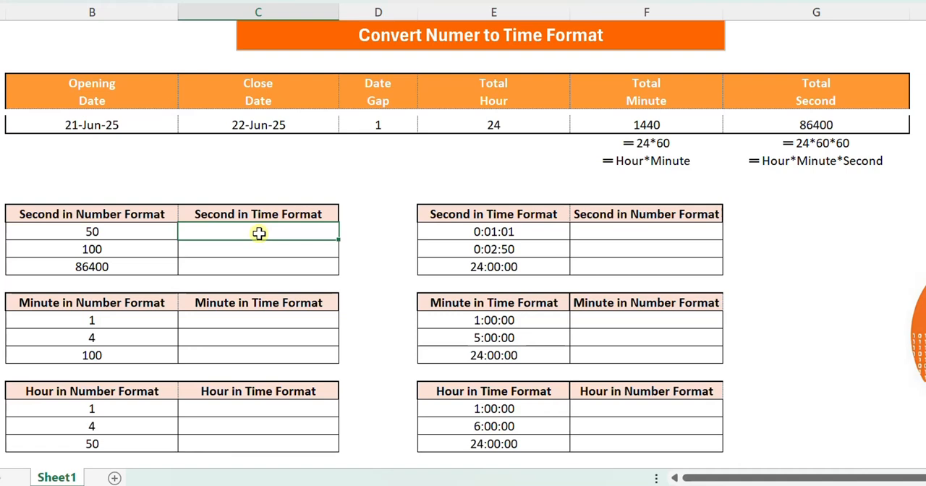
text(=)
click(138, 238)
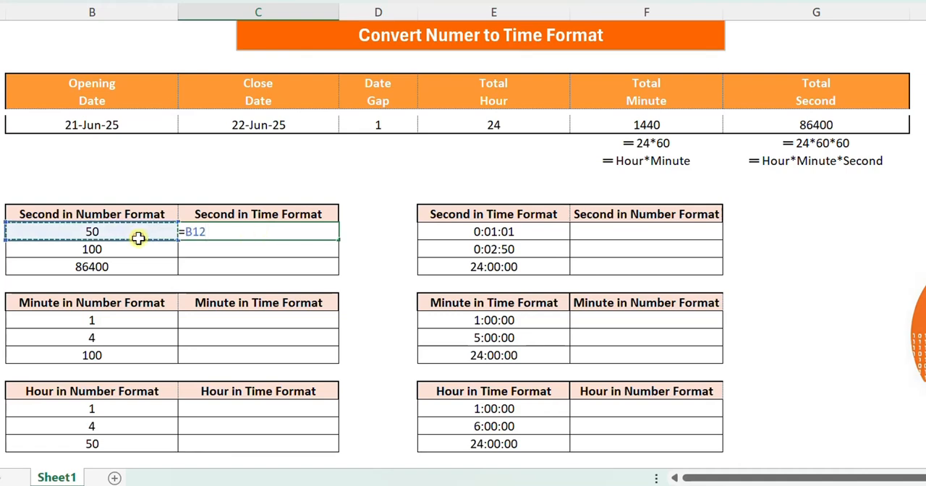
text(/86)
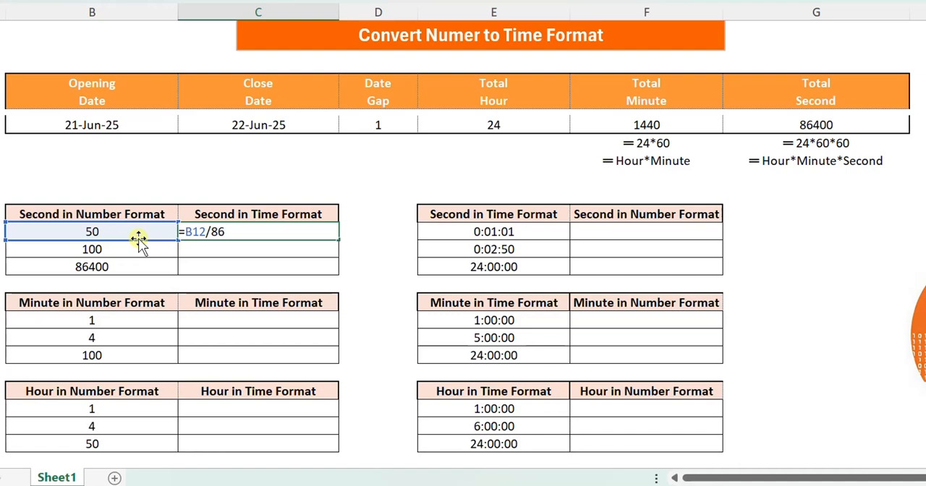
text(400)
key(Return)
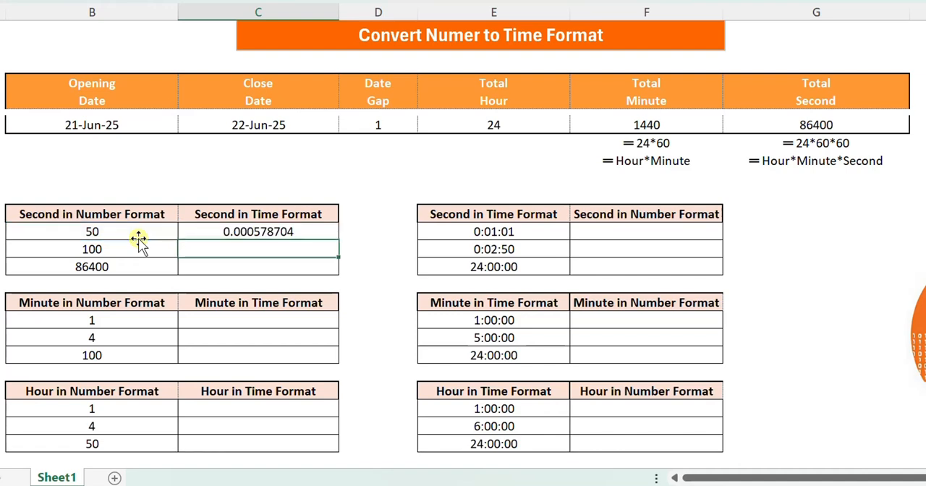
- Format C12 with the Time category and the 37:30:55 type
click(248, 232)
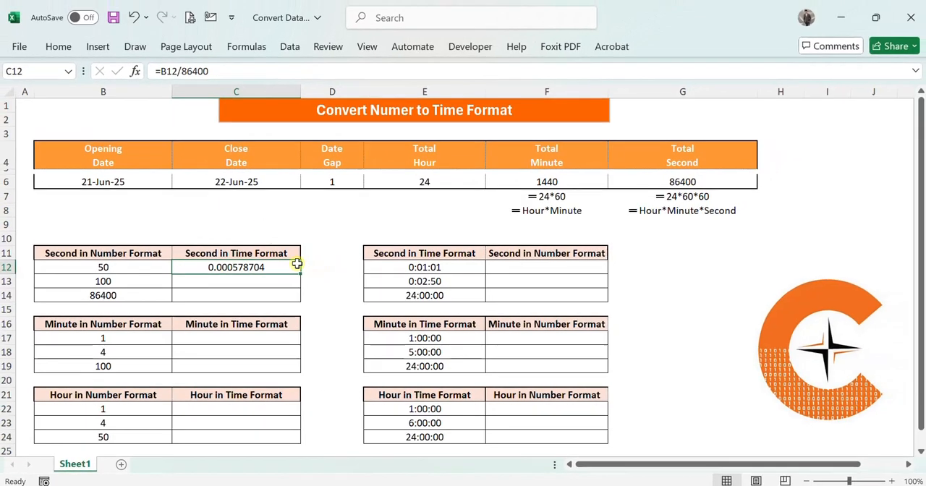
click(59, 47)
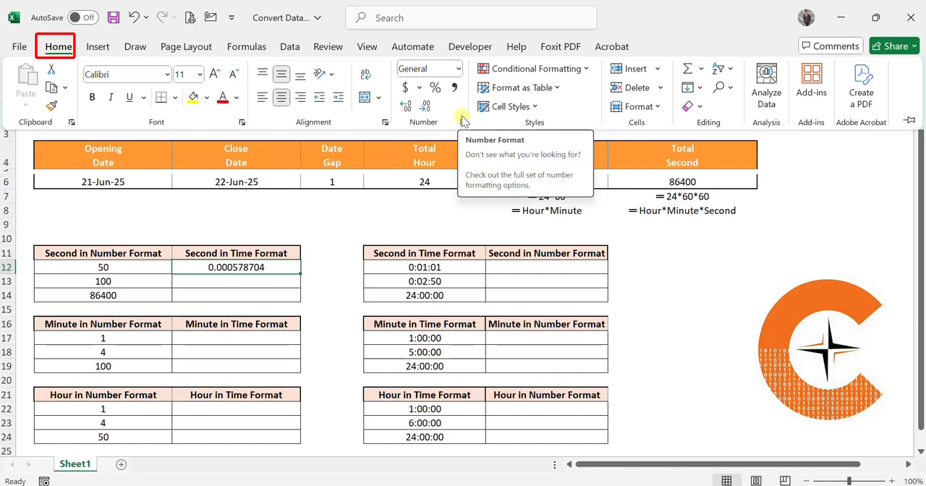
click(458, 68)
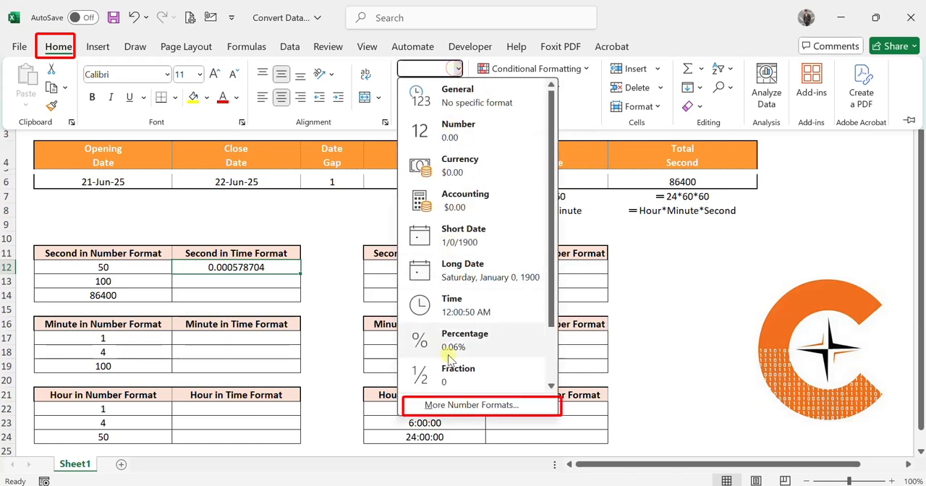
click(463, 407)
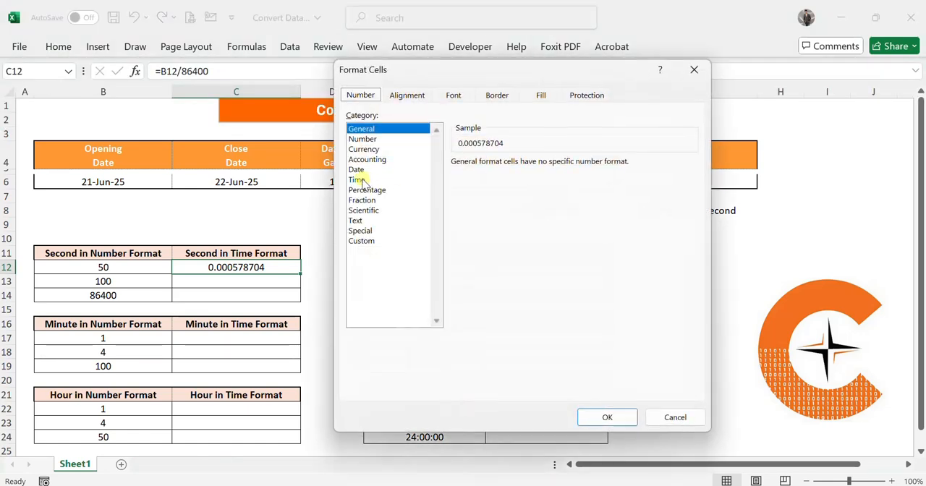
click(357, 179)
click(463, 237)
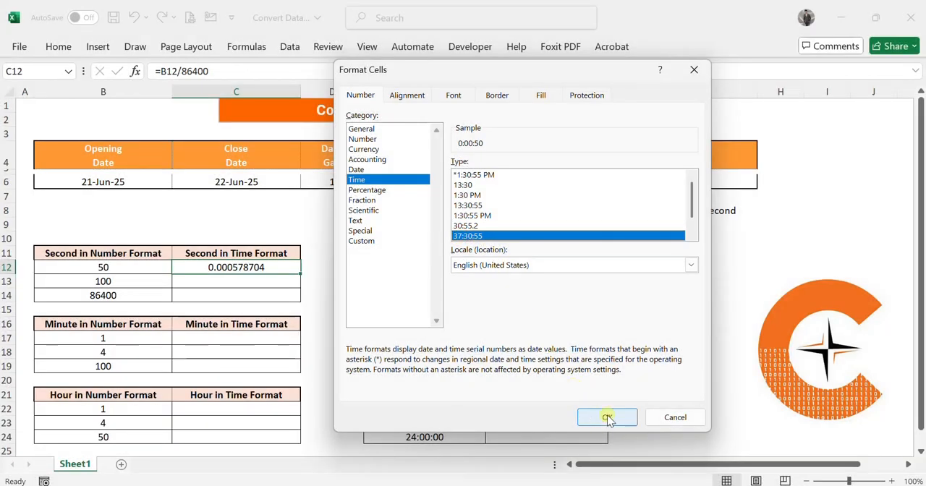
click(608, 417)
click(330, 255)
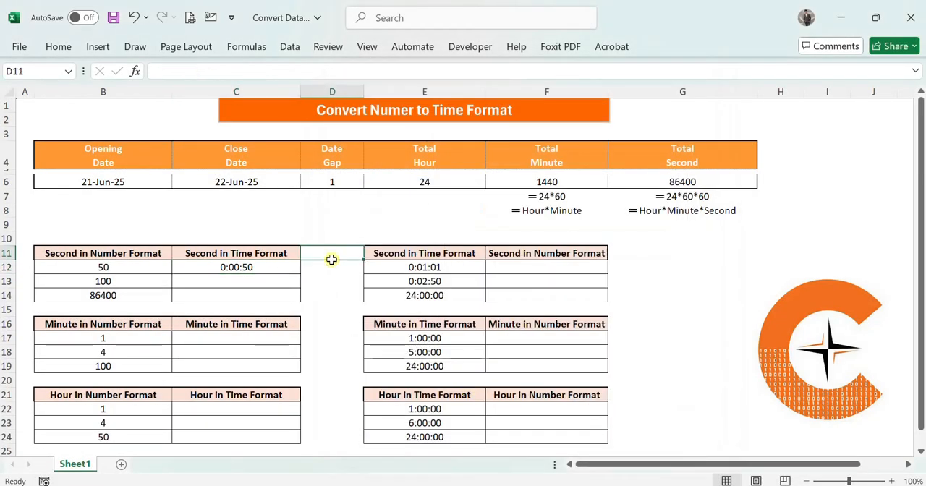
- Fill the C12 conversion formula down to C14 and compare the times with the seconds in column B
click(131, 270)
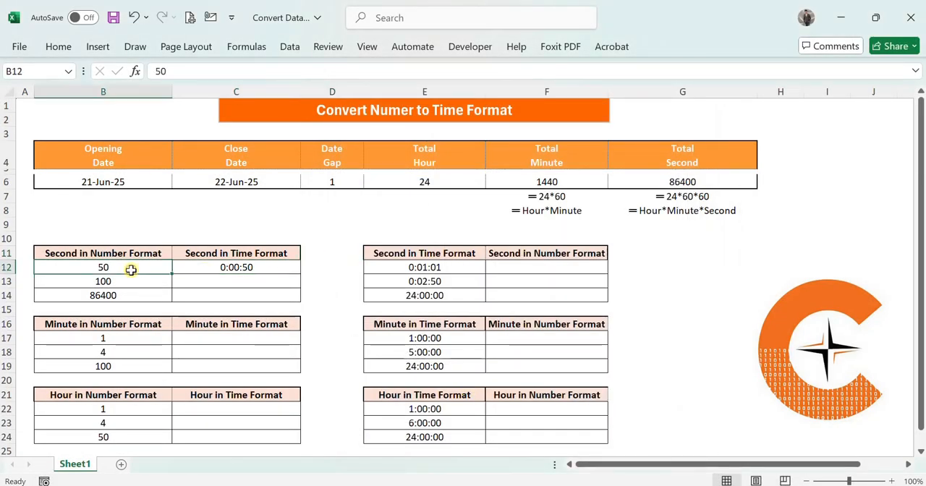
click(263, 267)
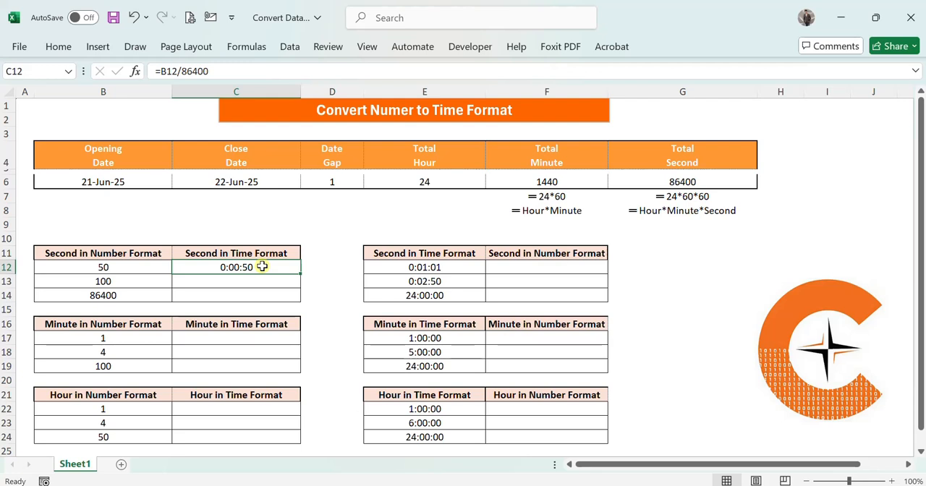
drag(301, 273, 302, 306)
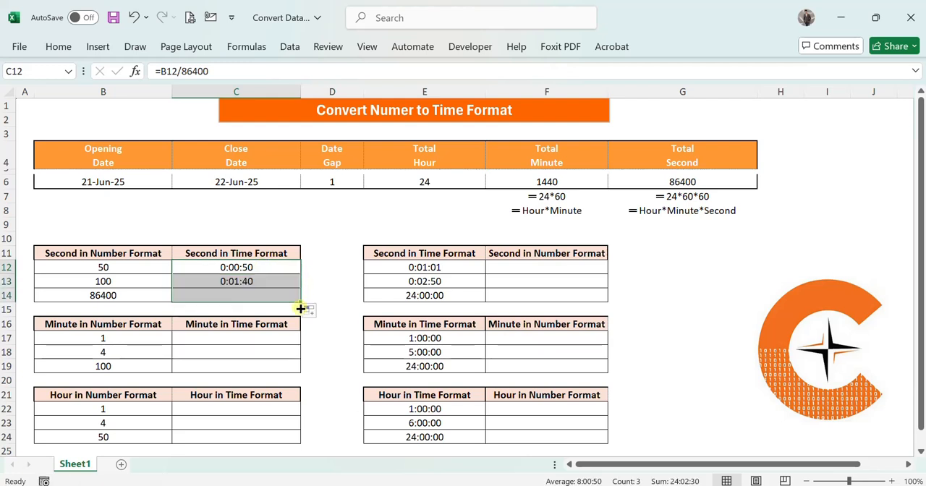
click(104, 282)
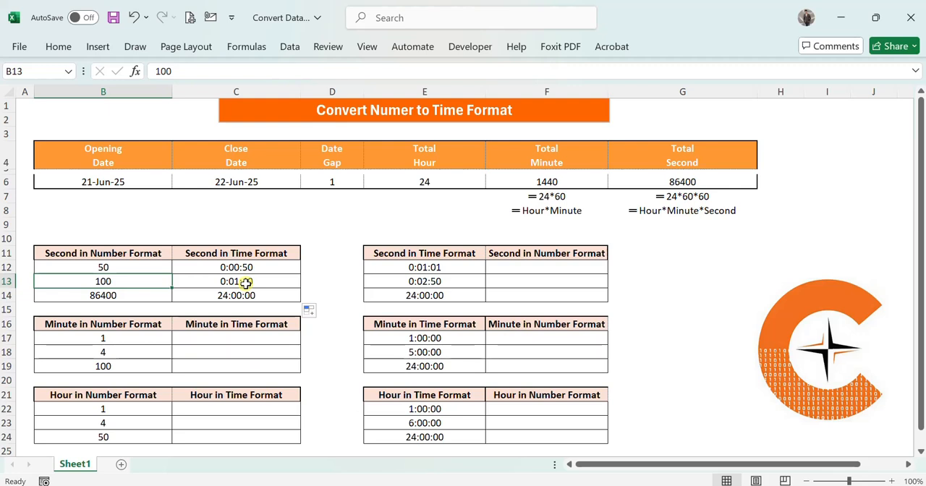
click(113, 296)
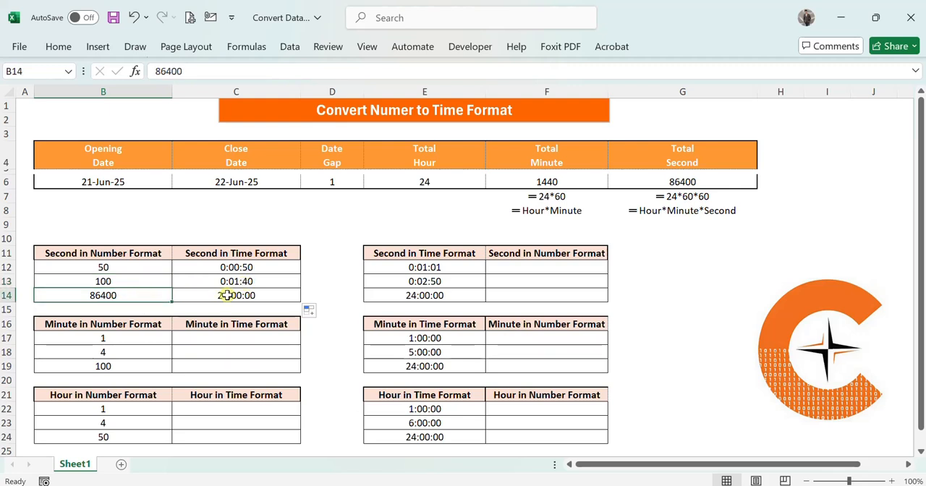
click(319, 268)
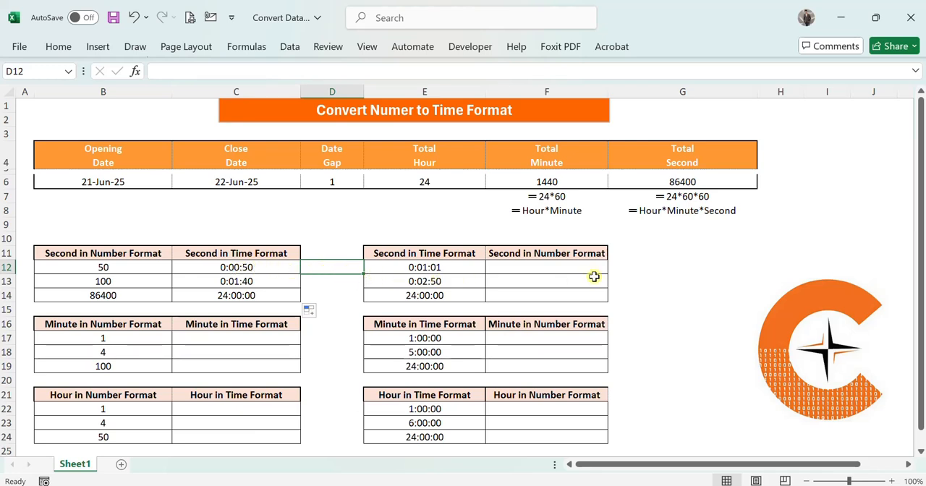
- Enter the formula =E12*86400 in F12 to convert the first time value into seconds
click(561, 267)
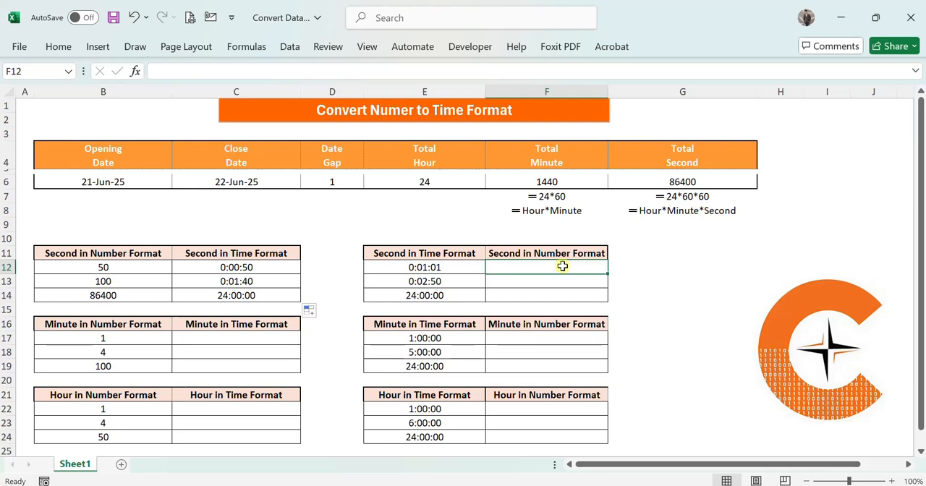
text(=)
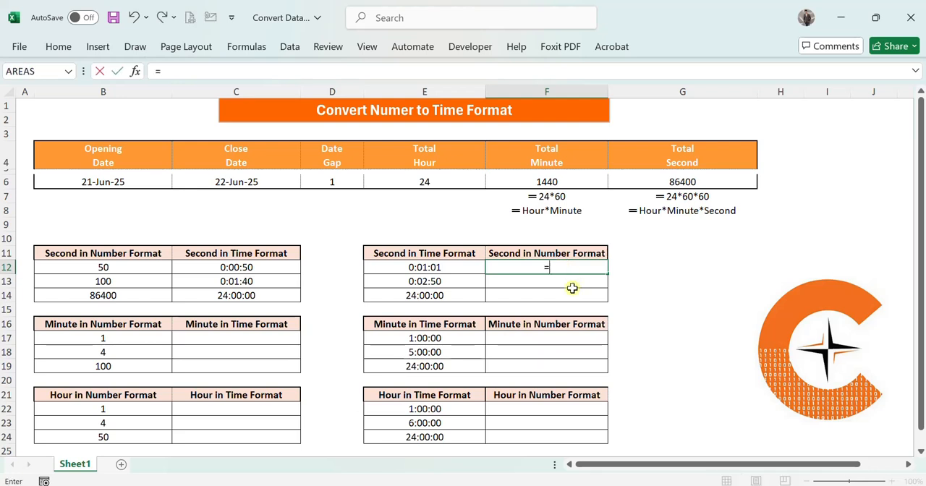
click(393, 267)
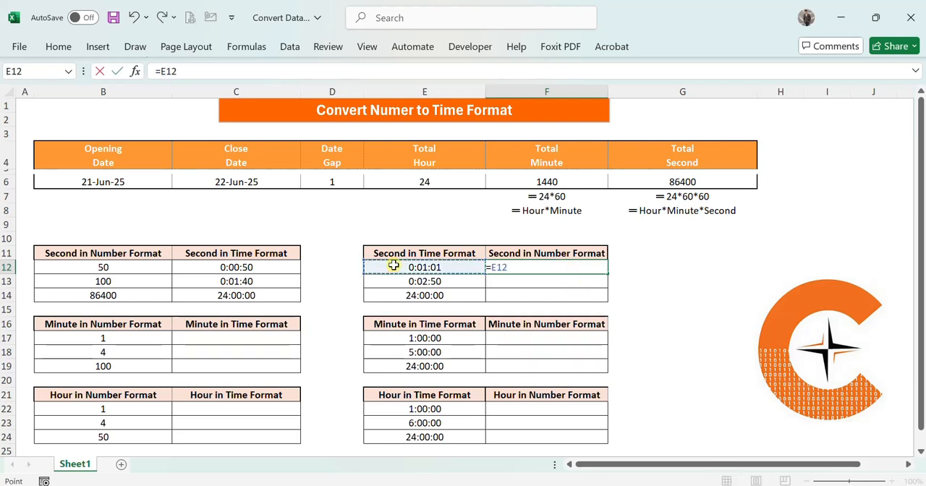
text(*86400)
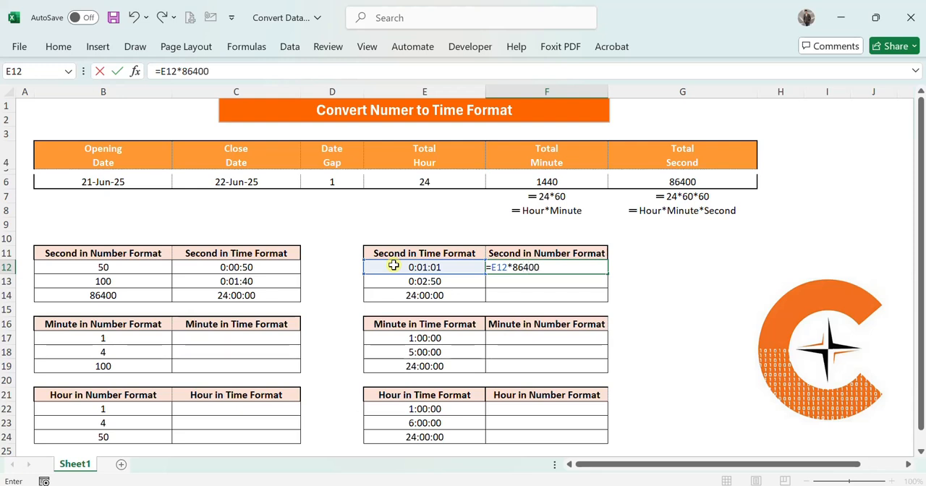
key(Return)
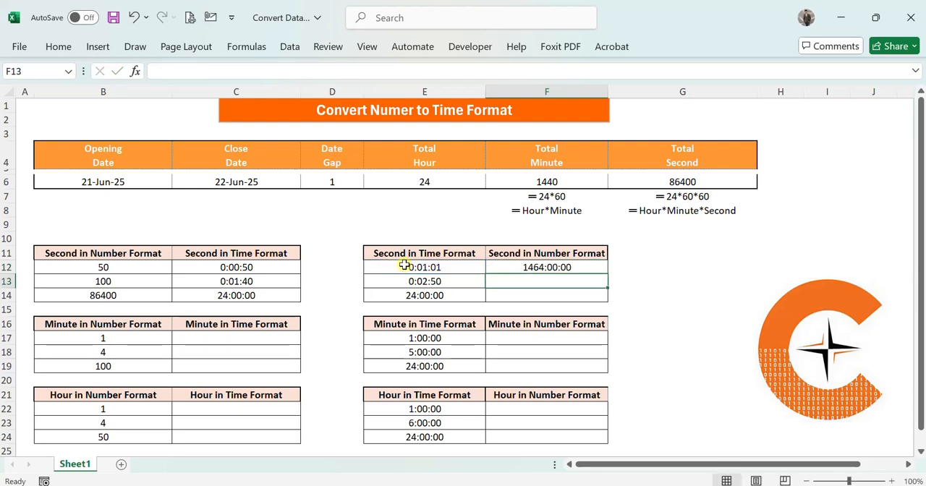
- Format F12 with the Number category and 0 decimal places
click(552, 265)
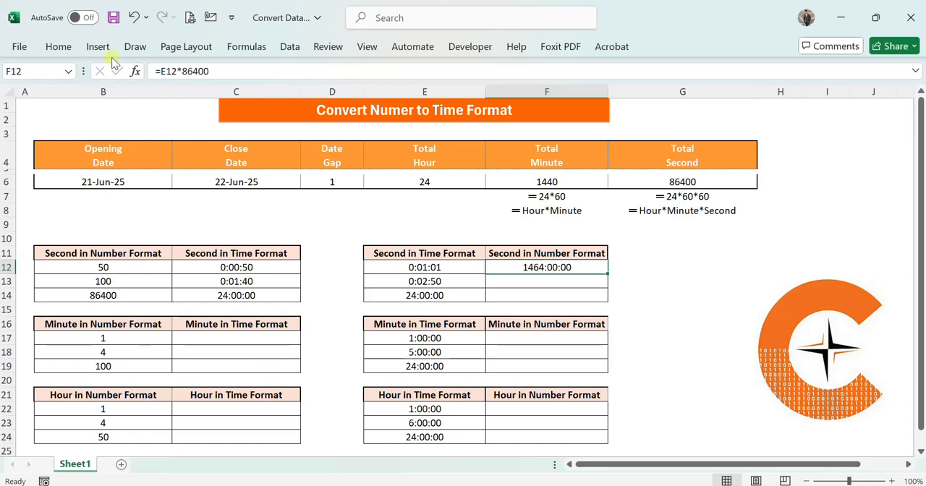
click(72, 47)
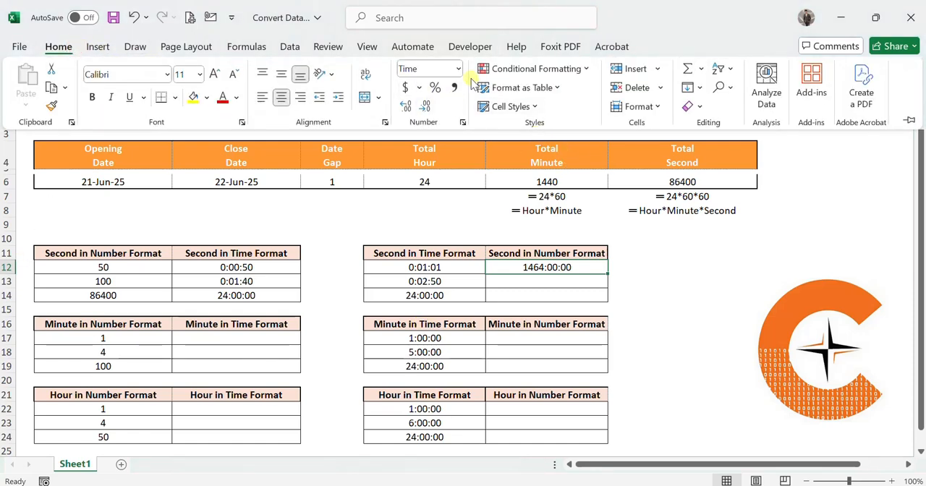
click(457, 68)
click(464, 405)
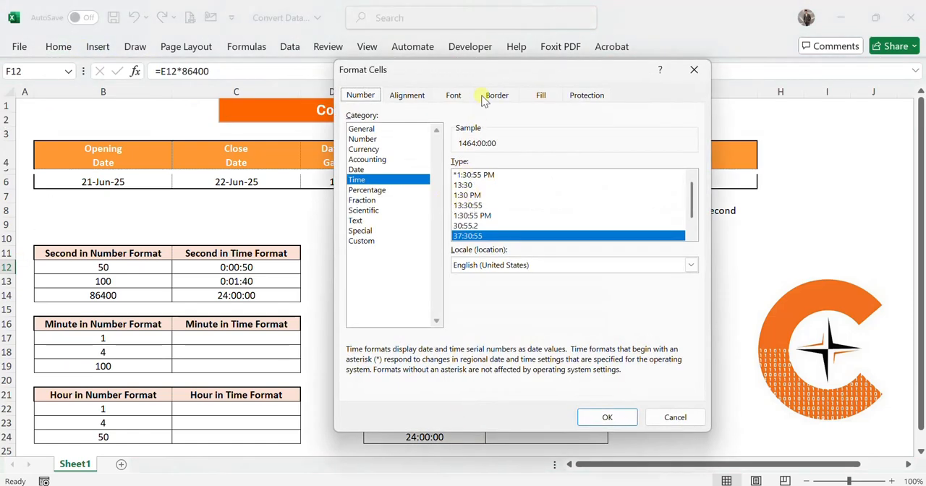
click(368, 140)
click(549, 166)
click(549, 167)
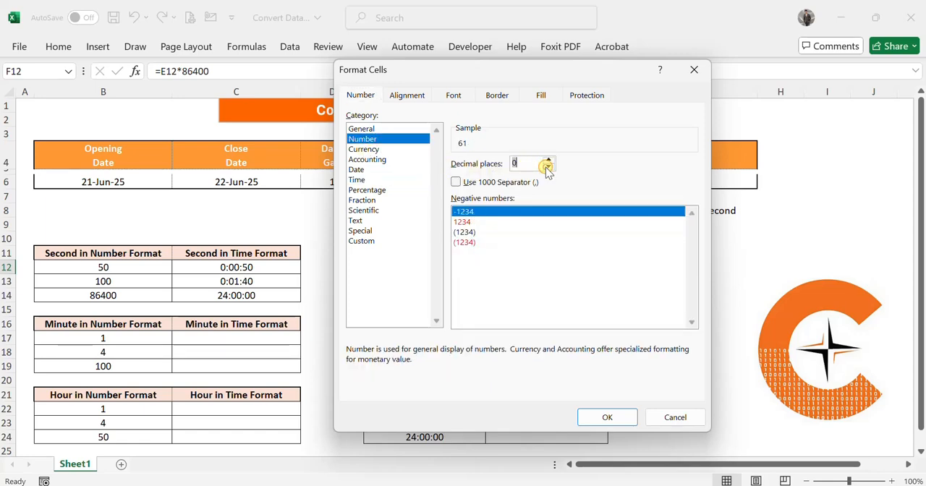
click(608, 417)
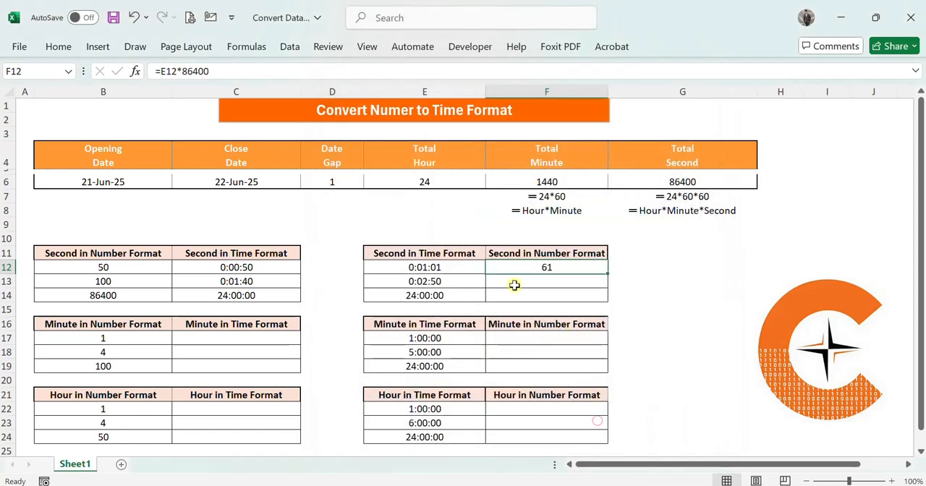
- Fill the F12 conversion formula down to F14 and check the formula in F13
click(466, 272)
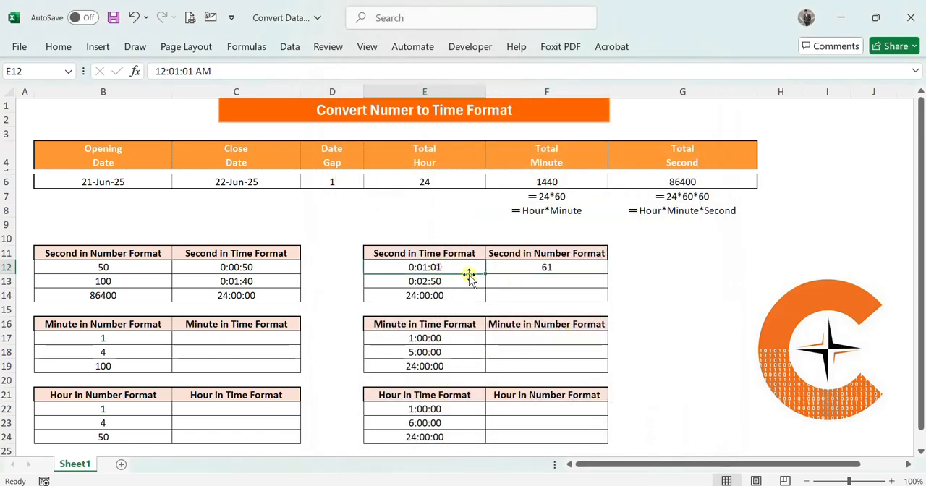
click(559, 269)
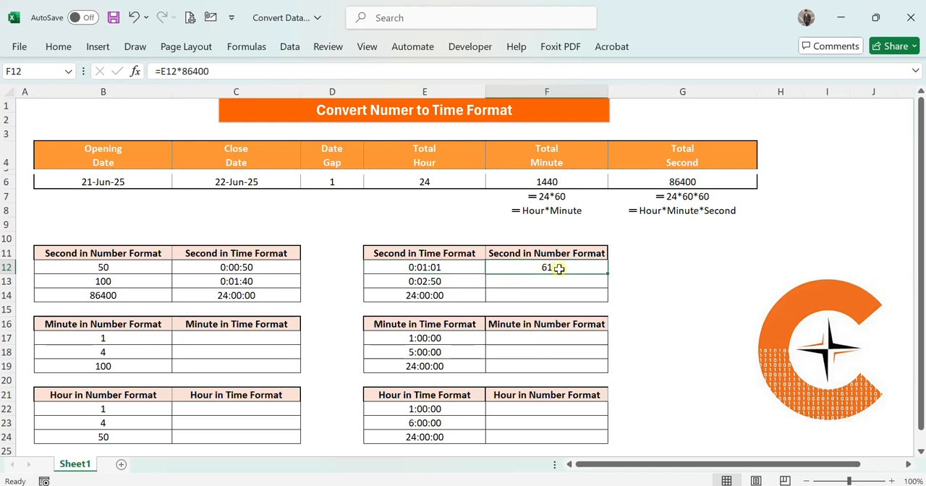
drag(606, 270, 605, 305)
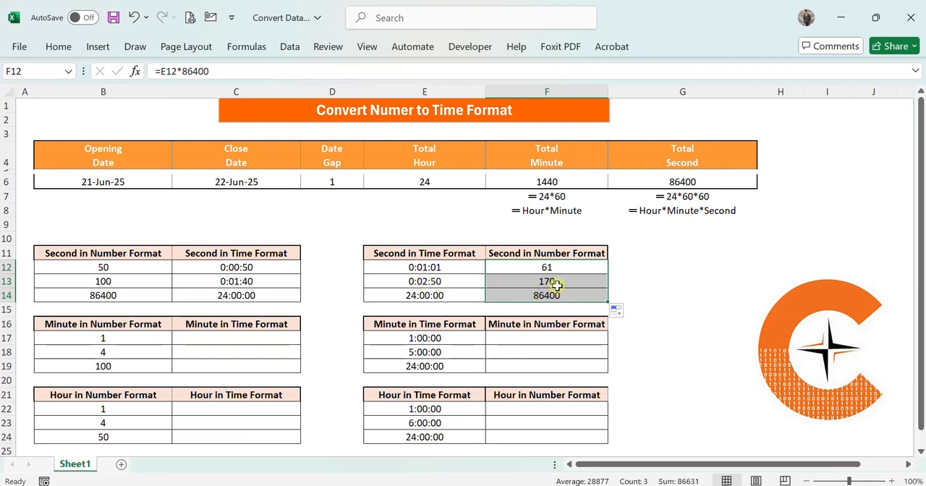
click(587, 285)
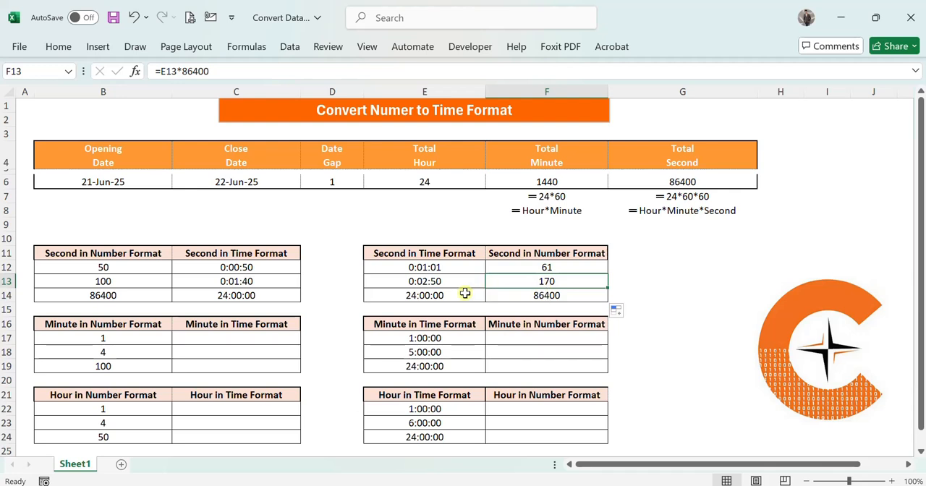
- Enter the formula =B17/1440 in C17 to convert the first minute value into time
click(629, 291)
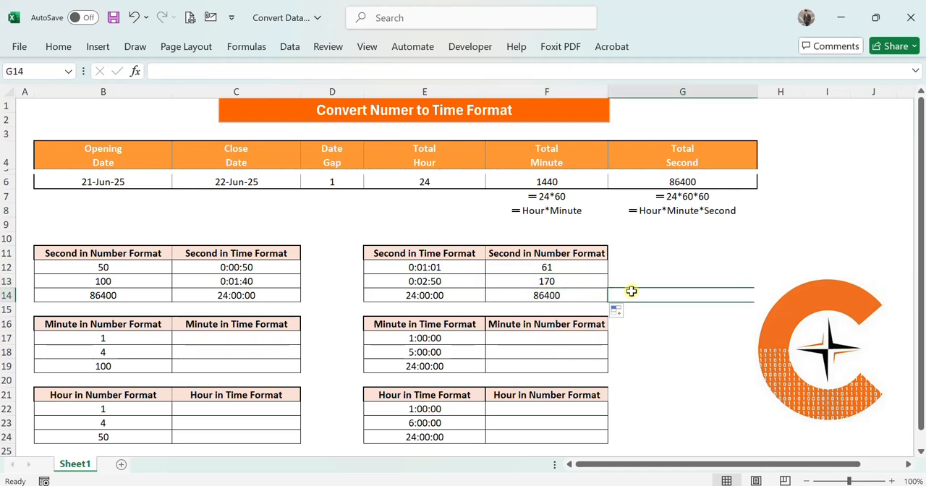
click(598, 292)
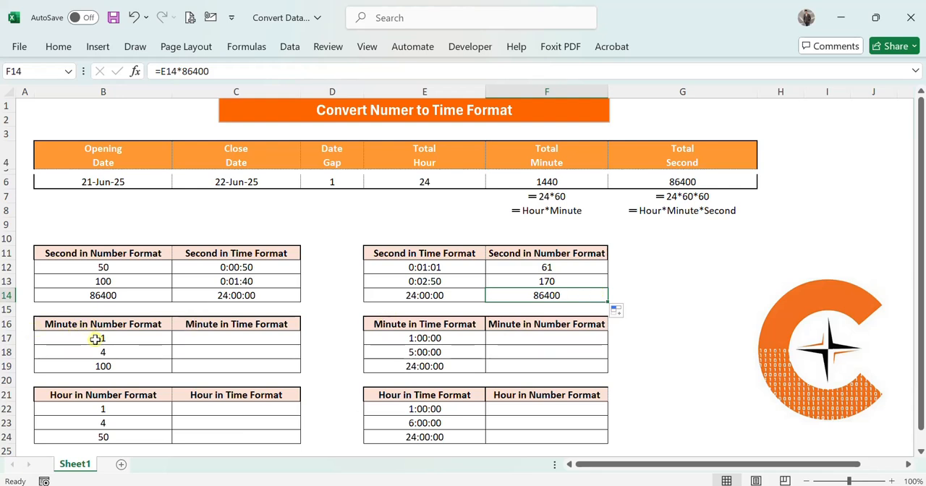
click(241, 336)
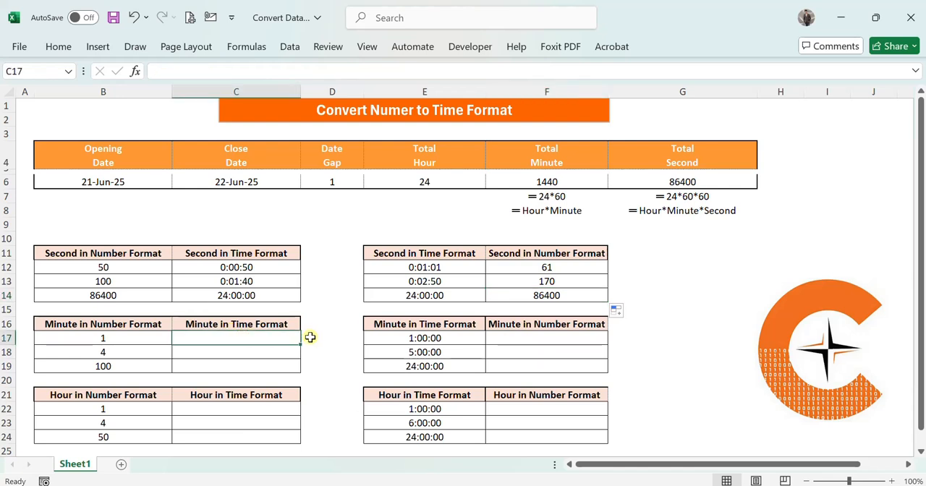
click(231, 338)
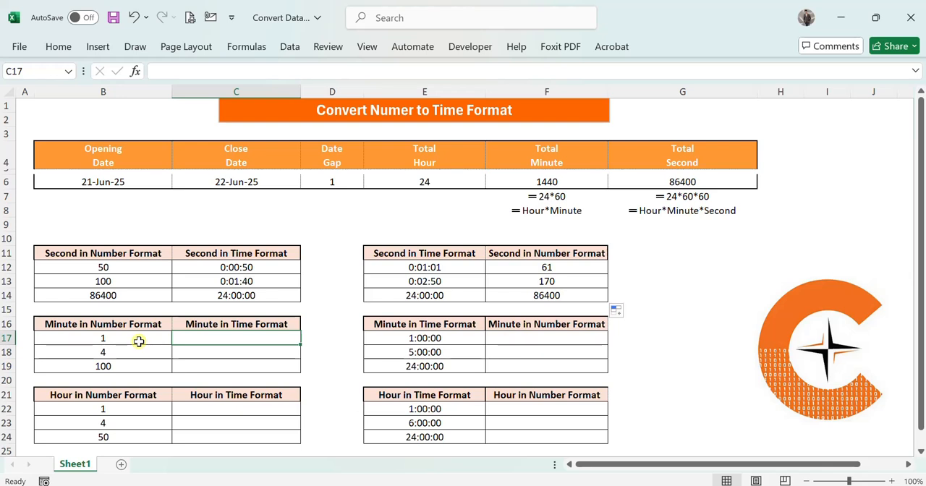
text(=)
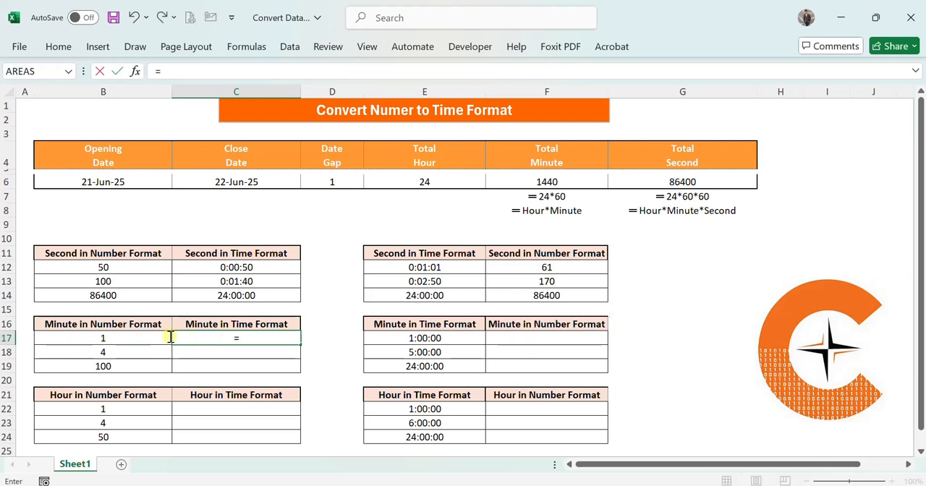
click(136, 341)
text(/14)
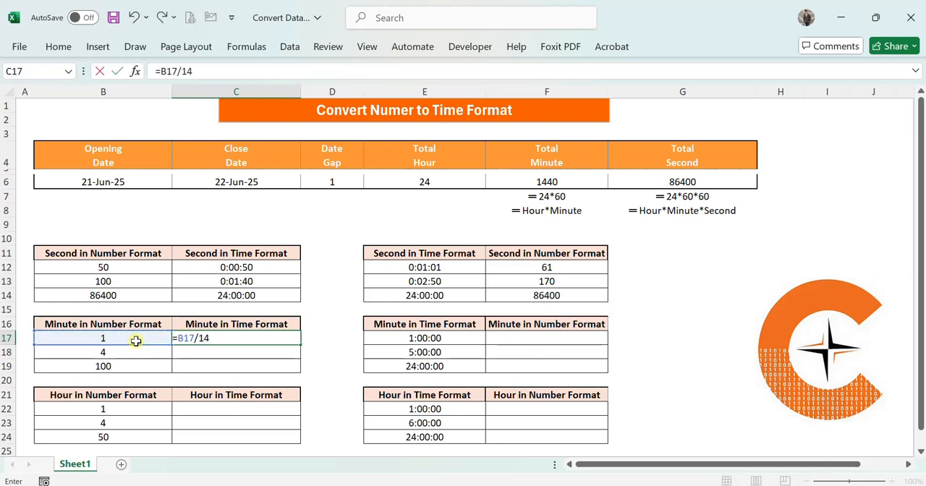
text(40)
key(Return)
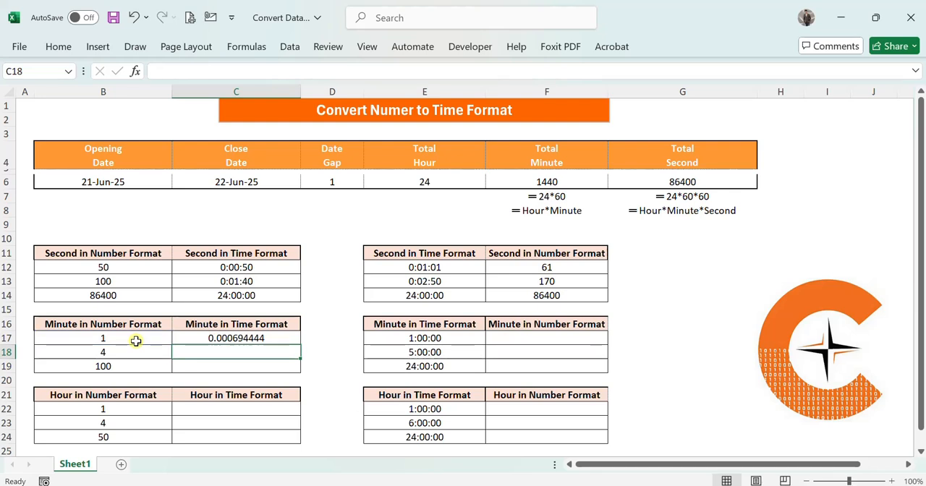
- Format C17 with the Time category and the 37:30:55 type
click(249, 338)
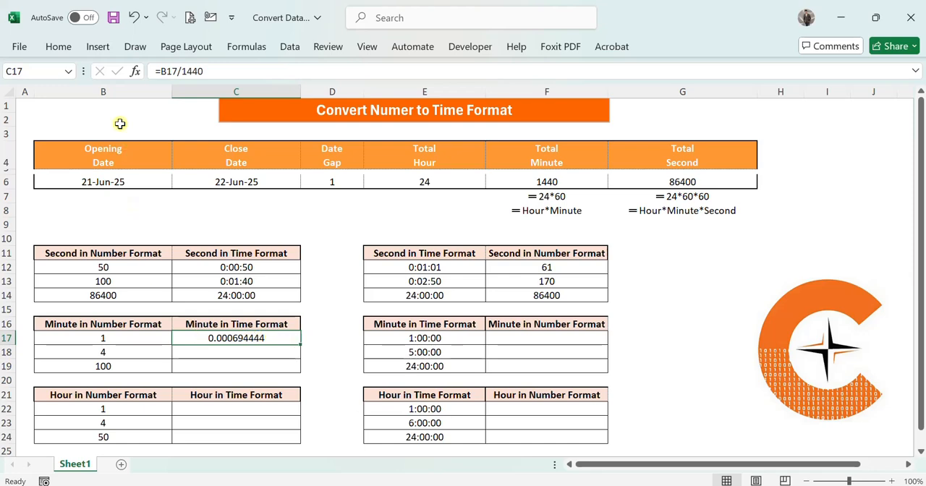
click(58, 46)
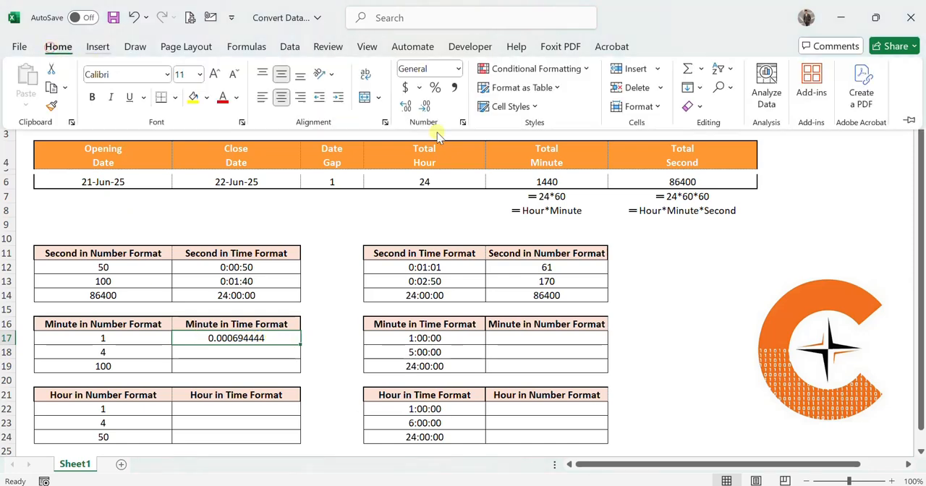
click(458, 68)
click(435, 403)
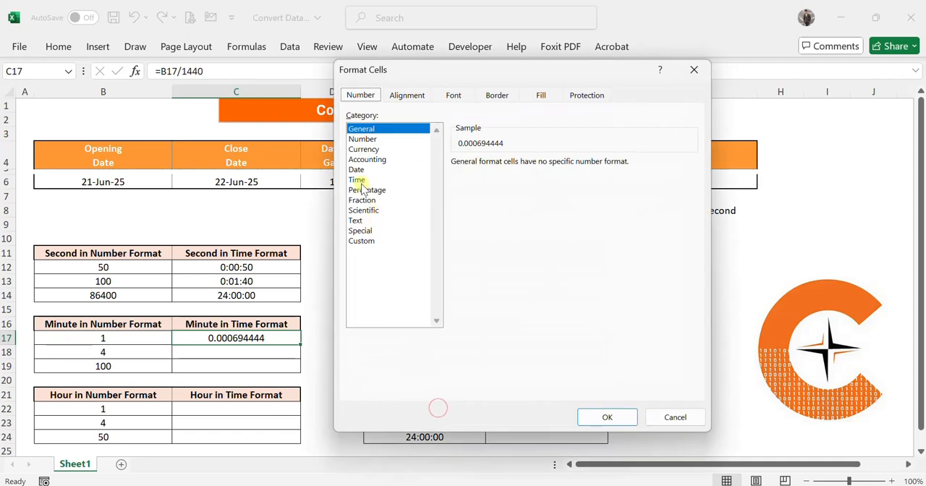
click(357, 179)
click(467, 236)
click(607, 418)
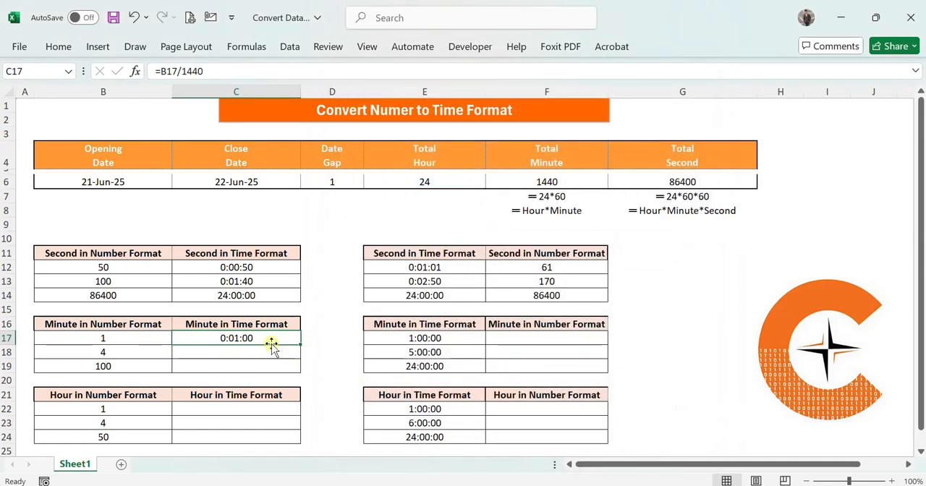
- Fill the C17 conversion formula down to C19 and compare the last time with the minutes in B19
drag(299, 346, 297, 370)
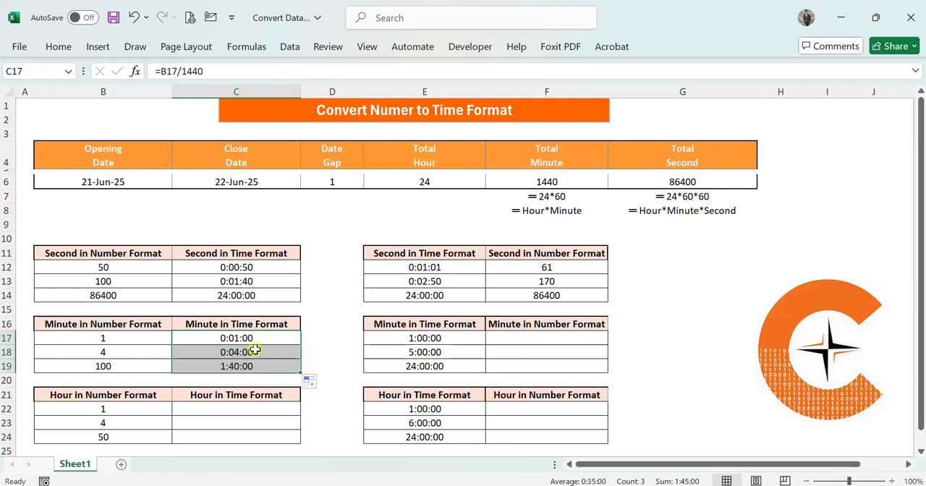
click(127, 366)
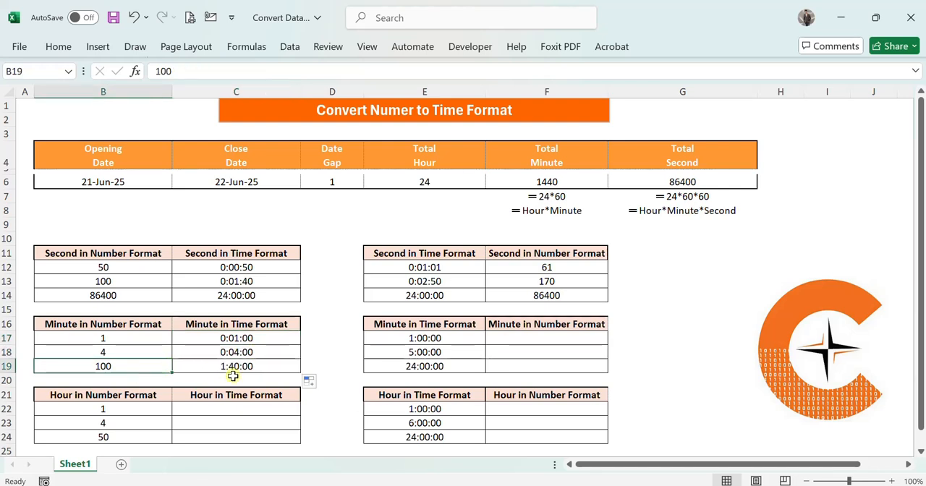
click(321, 315)
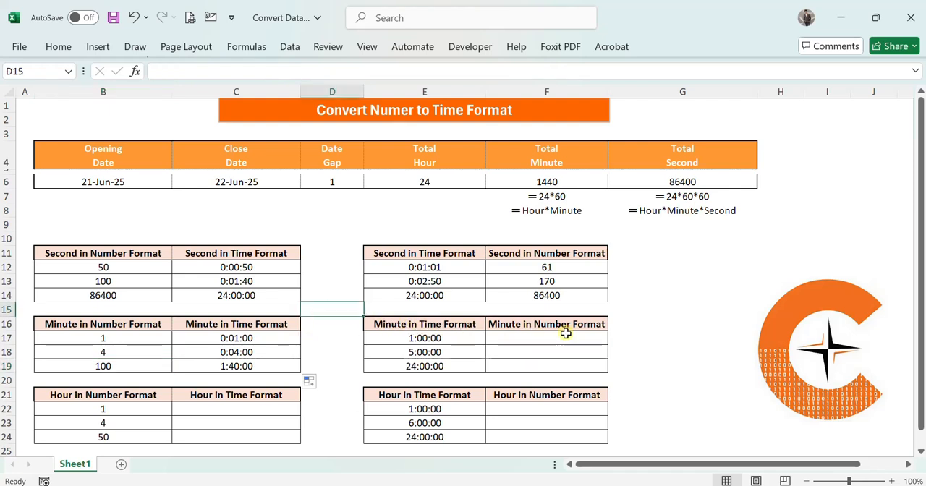
- Enter the formula =E17*1440 in F17 to convert the first time value into minutes
click(537, 337)
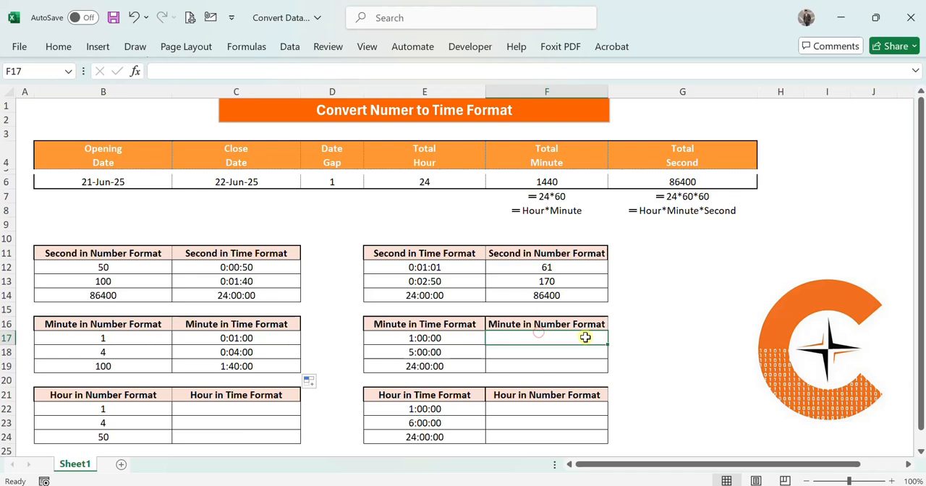
text(=)
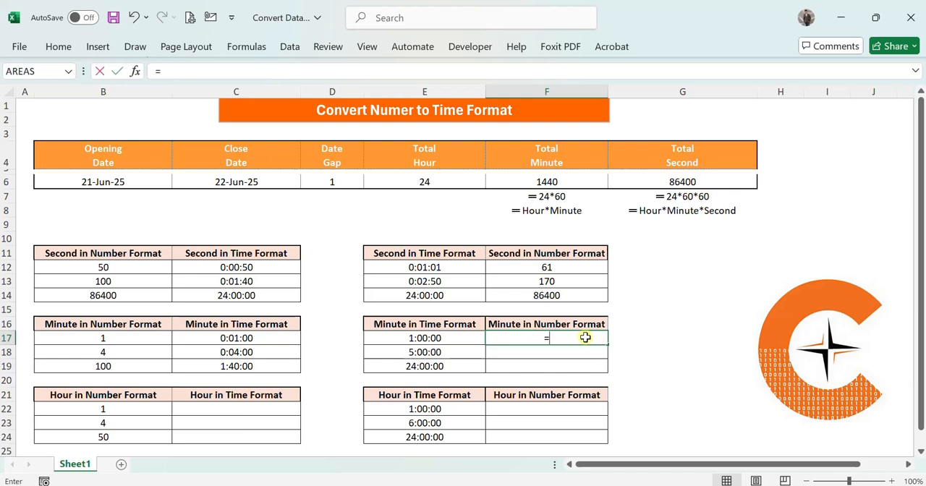
click(403, 336)
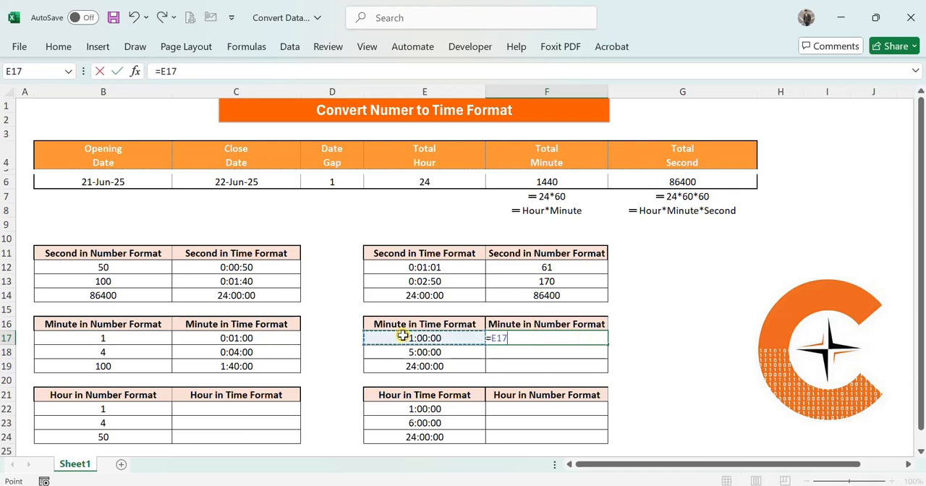
text(*)
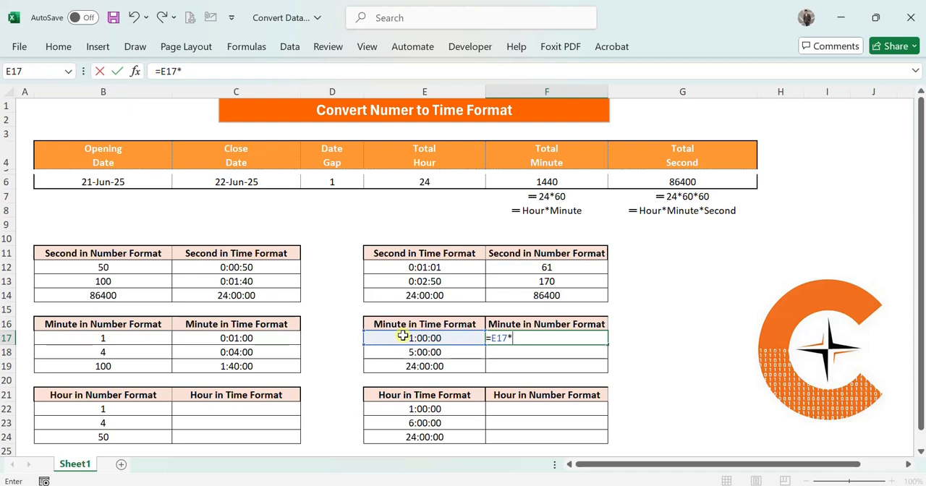
key(Return)
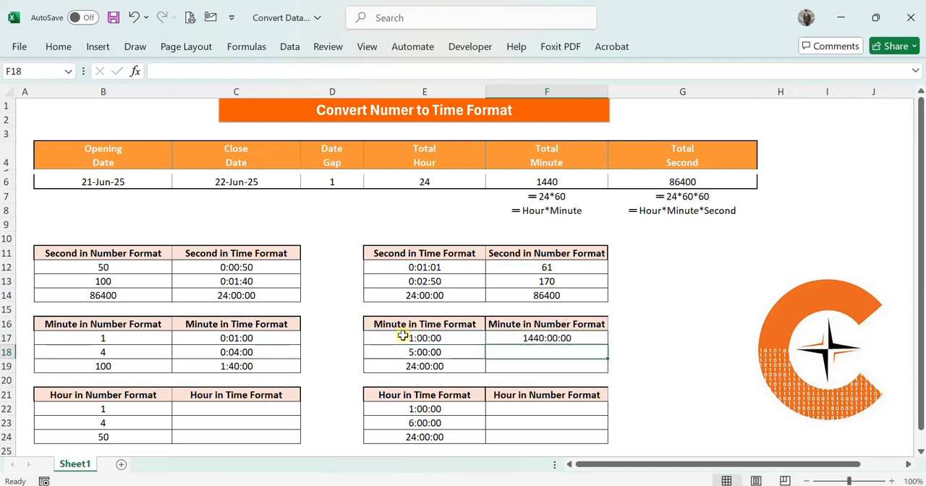
- Format F17 with the Number category and 0 decimal places
click(563, 338)
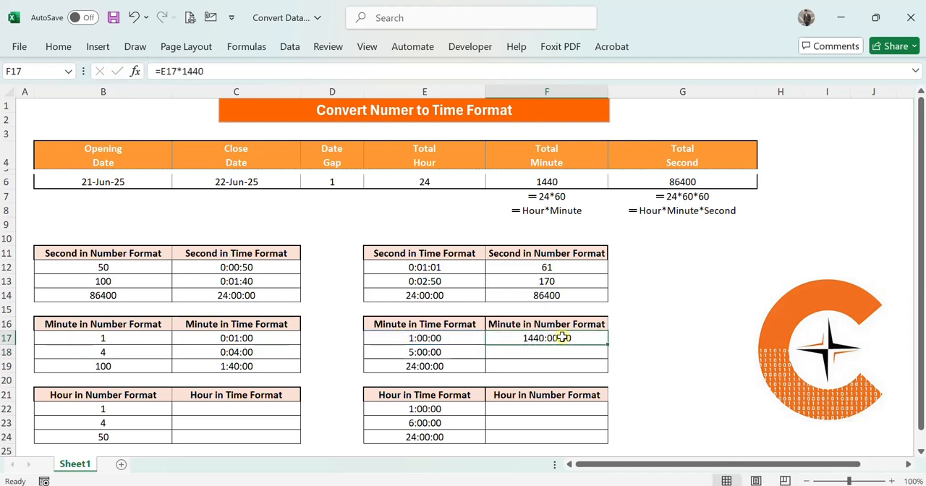
key(ctrl+1)
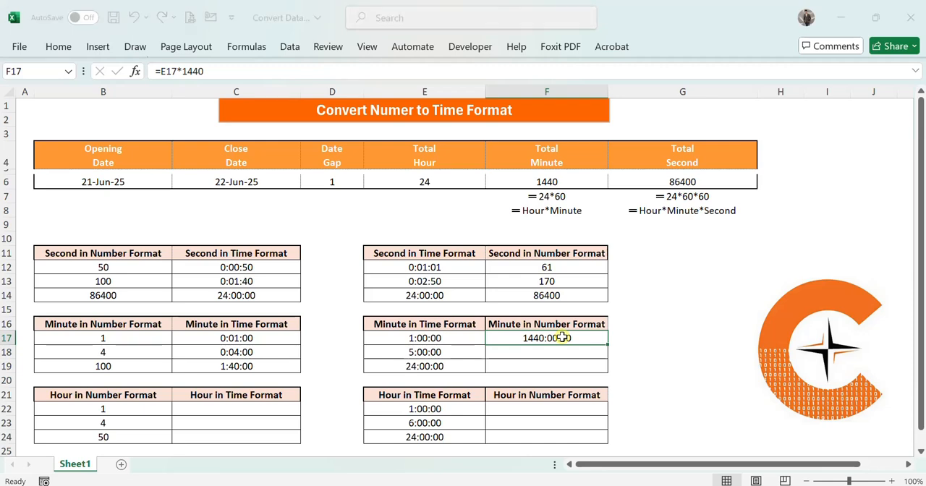
click(362, 139)
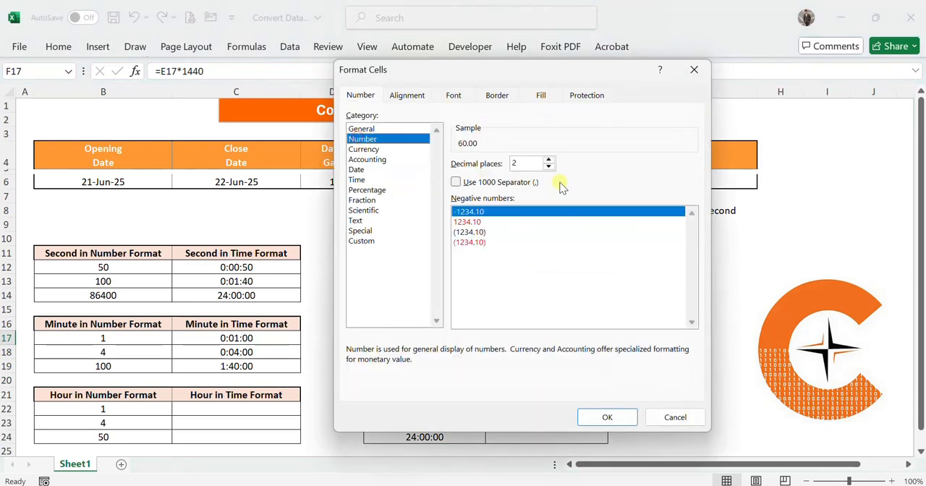
click(548, 167)
click(548, 167)
click(607, 410)
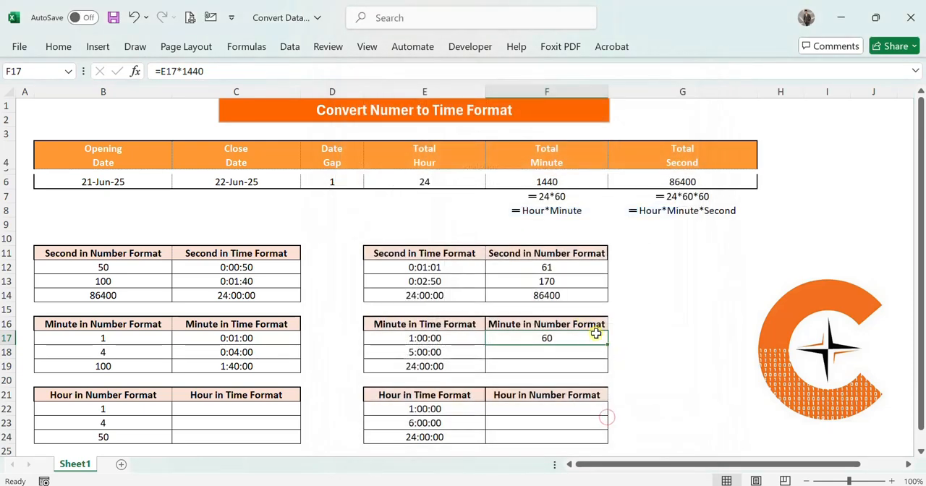
- Fill the F17 conversion formula down to F19 and check the formula in F18
drag(607, 346, 602, 370)
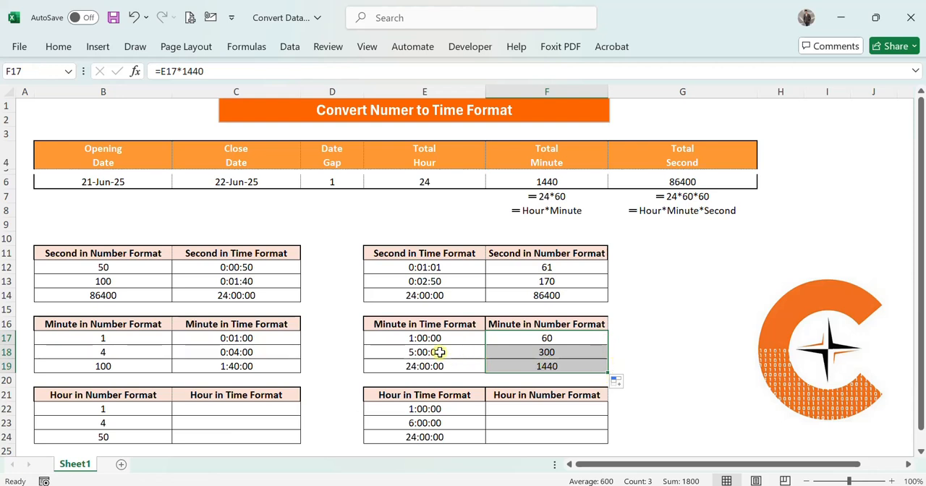
click(573, 352)
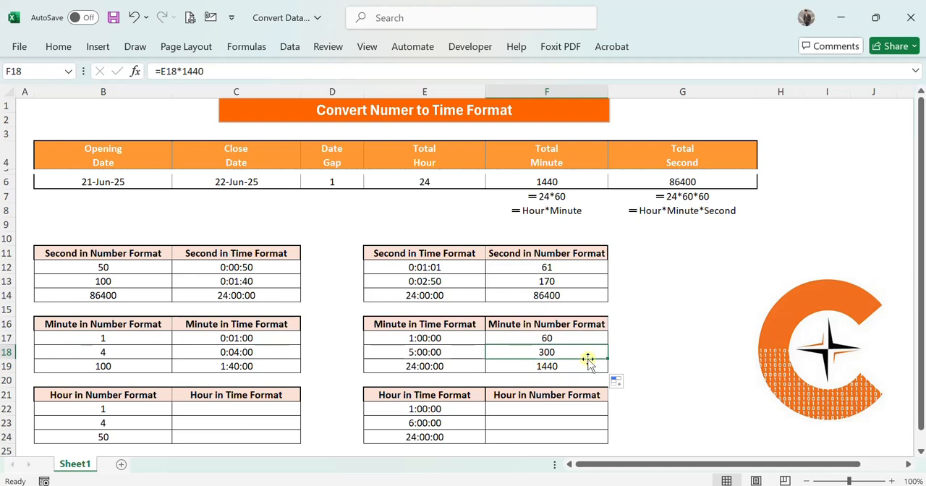
click(662, 347)
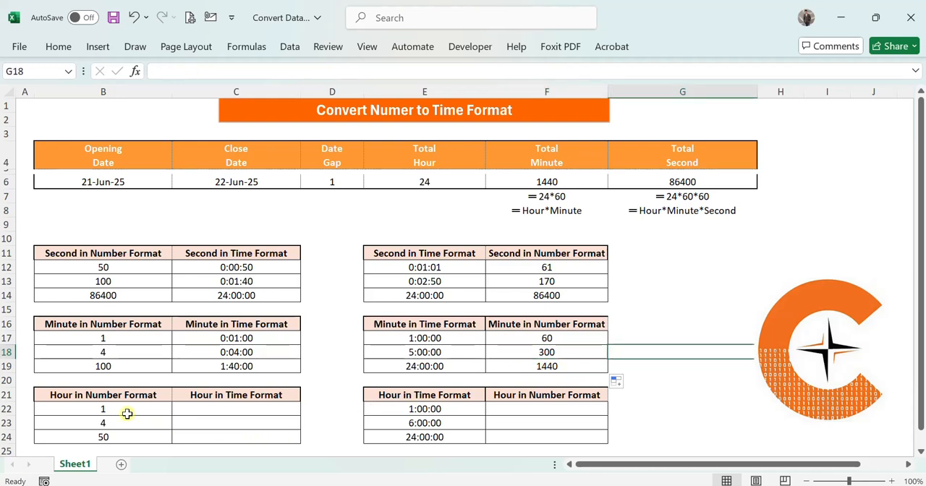
- Enter the formula =B22/24 in C22 to convert the first hour value into time
click(238, 406)
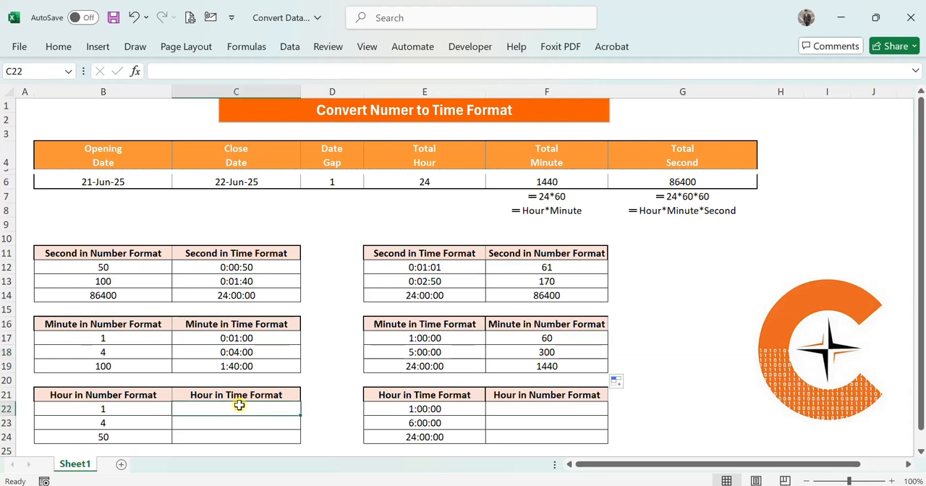
text(=)
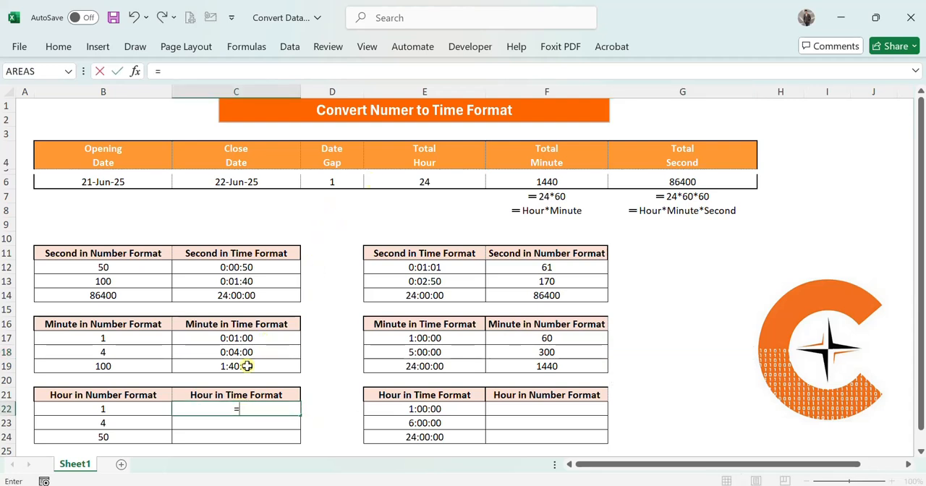
click(103, 409)
text(/24)
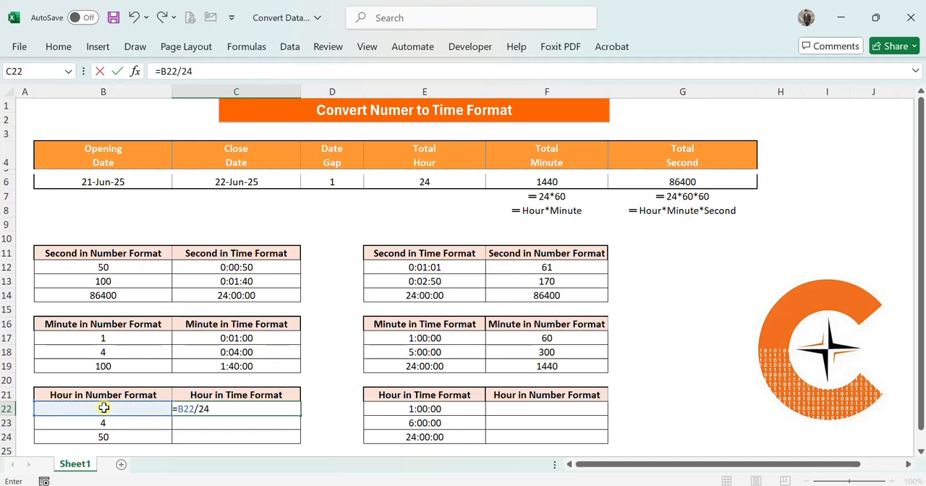
key(Return)
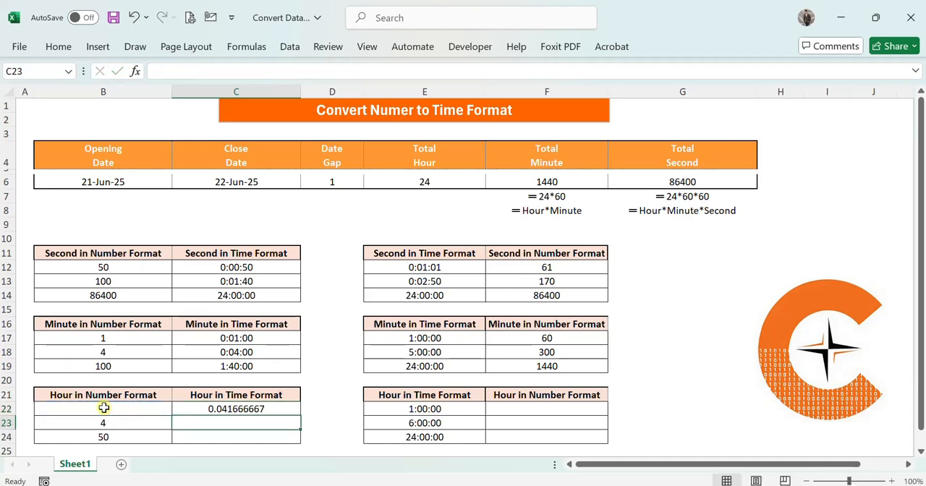
- Format C22 with the Time category and the 37:30:55 type
click(198, 409)
key(ctrl+1)
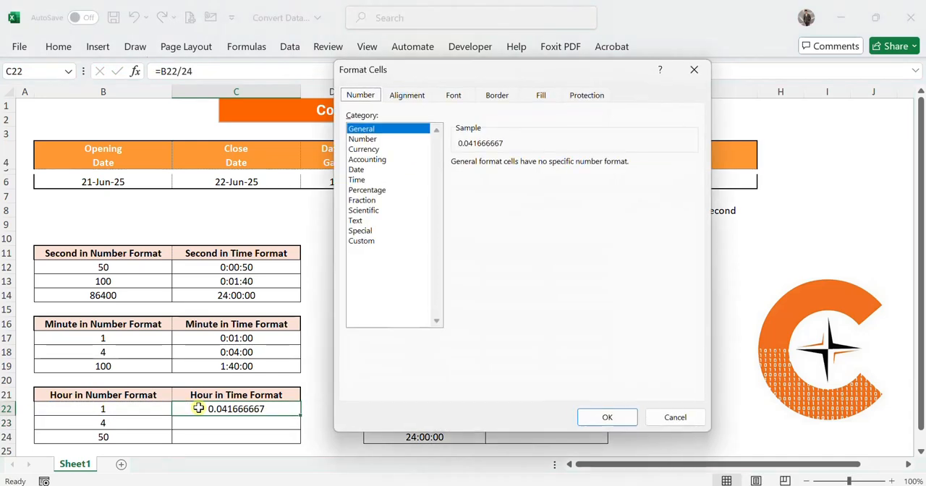
click(374, 178)
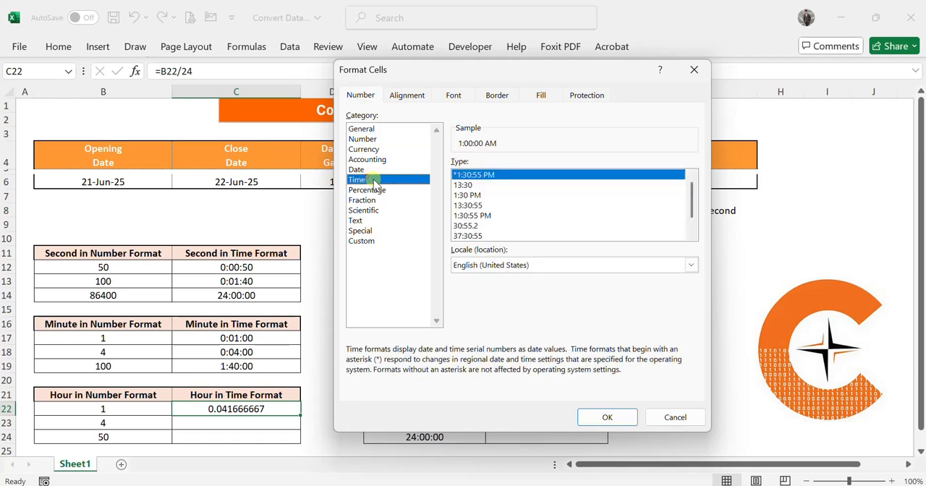
click(479, 236)
click(607, 417)
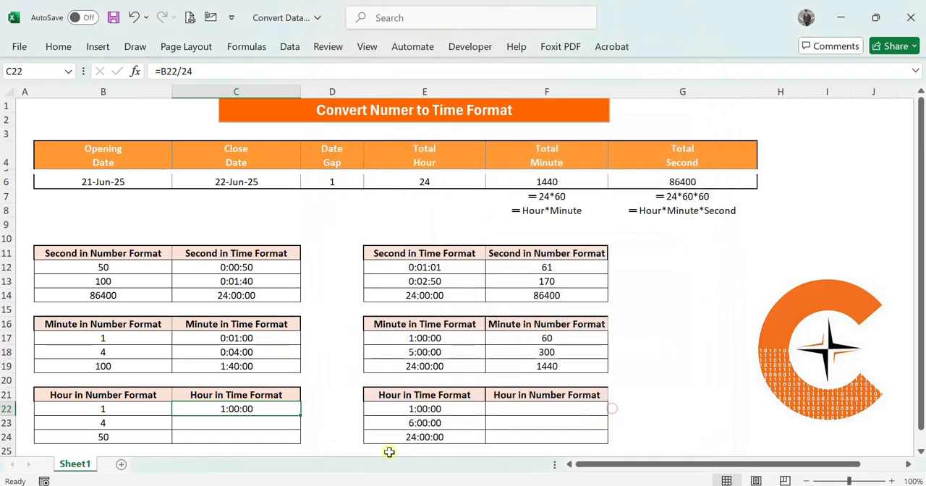
- Fill the C22 conversion formula down to C24 and select the first hour time value in E22
drag(300, 430, 291, 440)
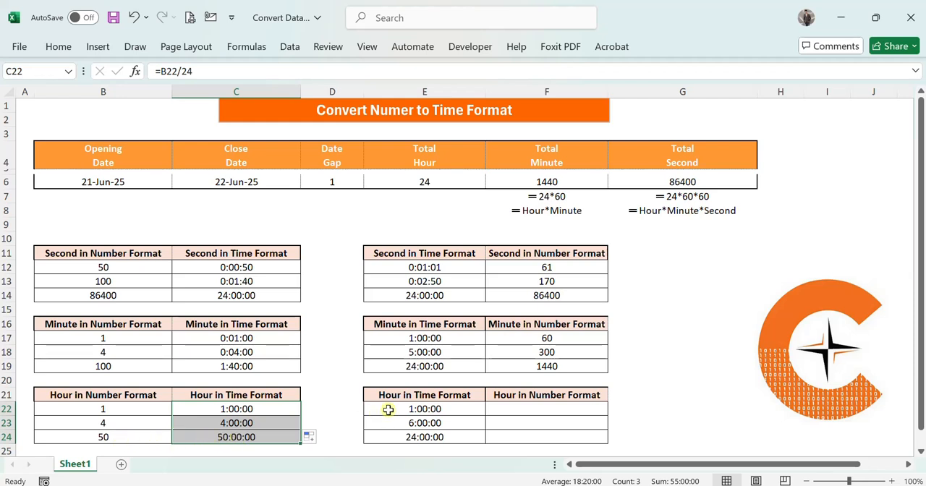
click(443, 407)
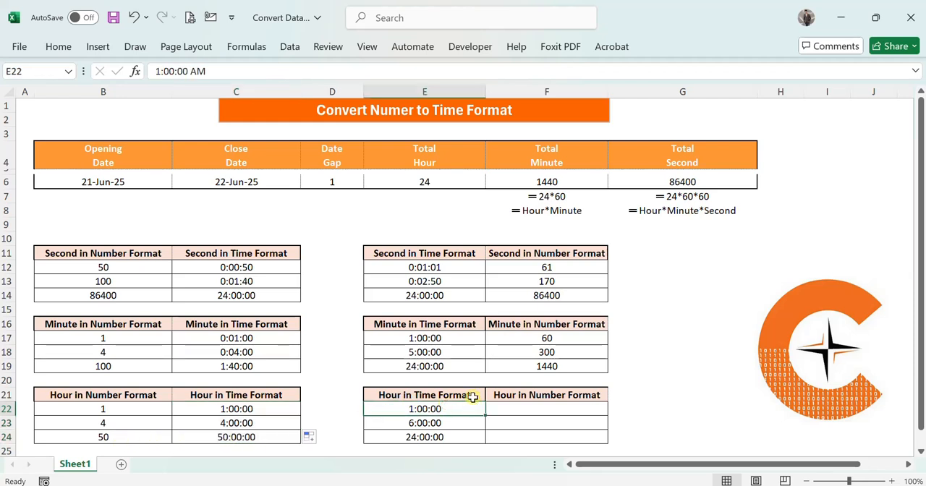
- Enter the formula =E22*24 in F22 to convert the first hour time value into a number
click(532, 410)
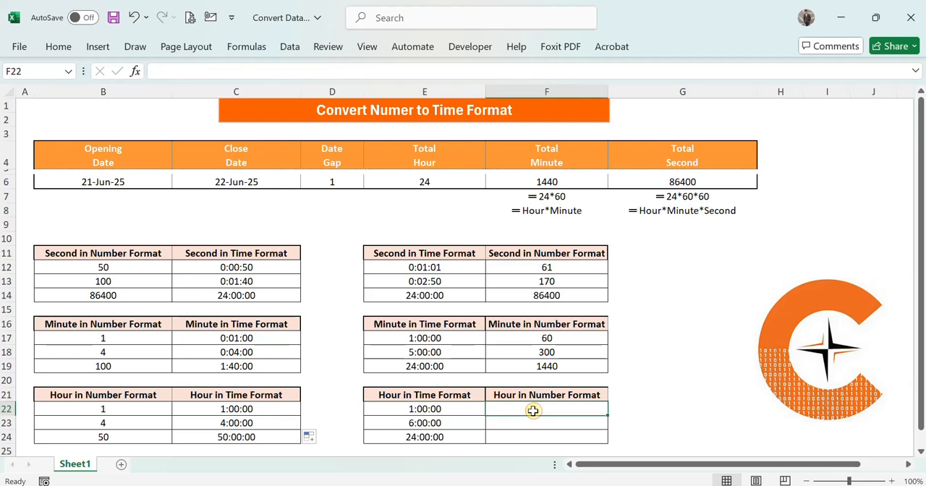
text(=)
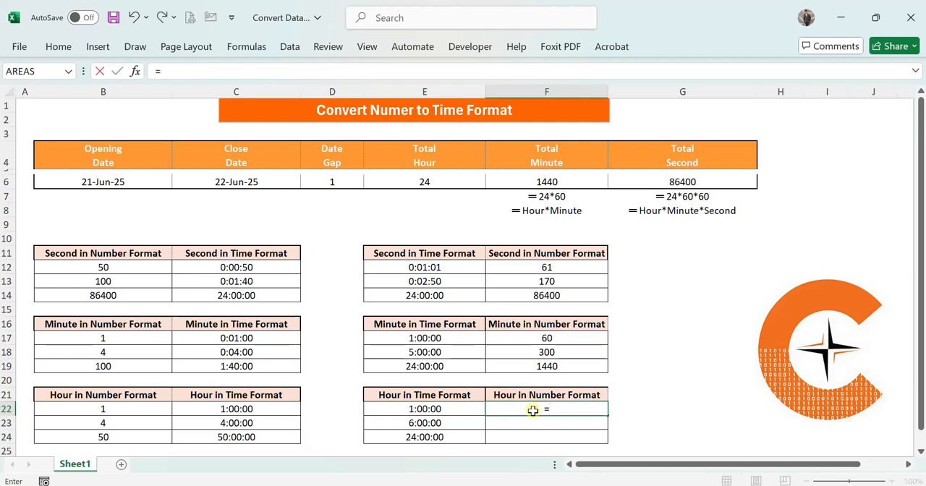
click(458, 408)
text(*)
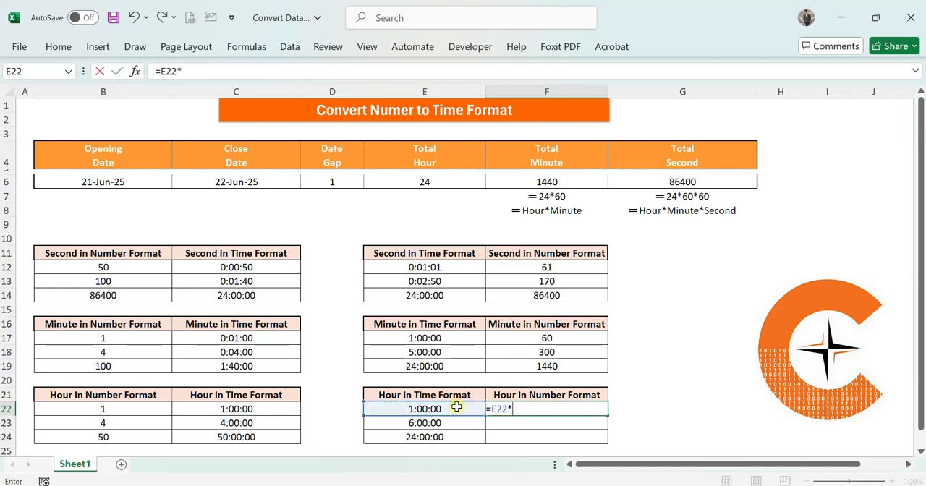
text(24)
key(Return)
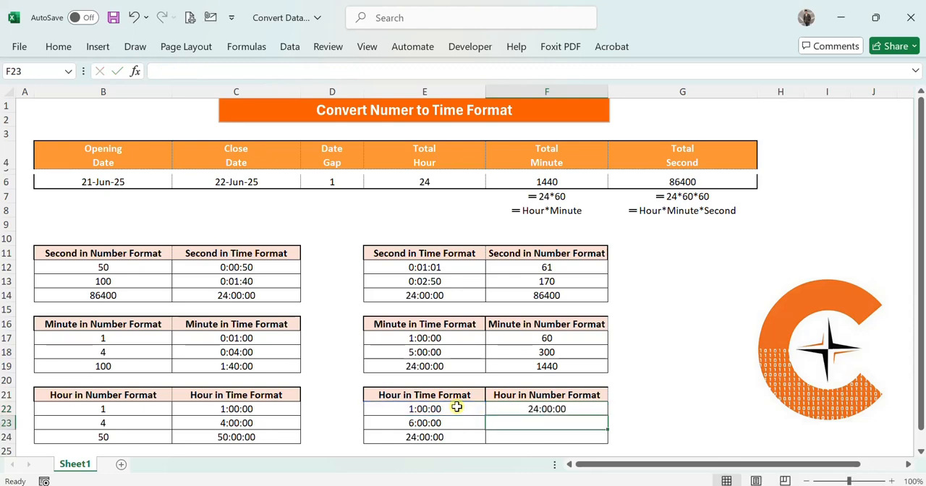
- Format F22 with the Number category and 0 decimal places
click(549, 410)
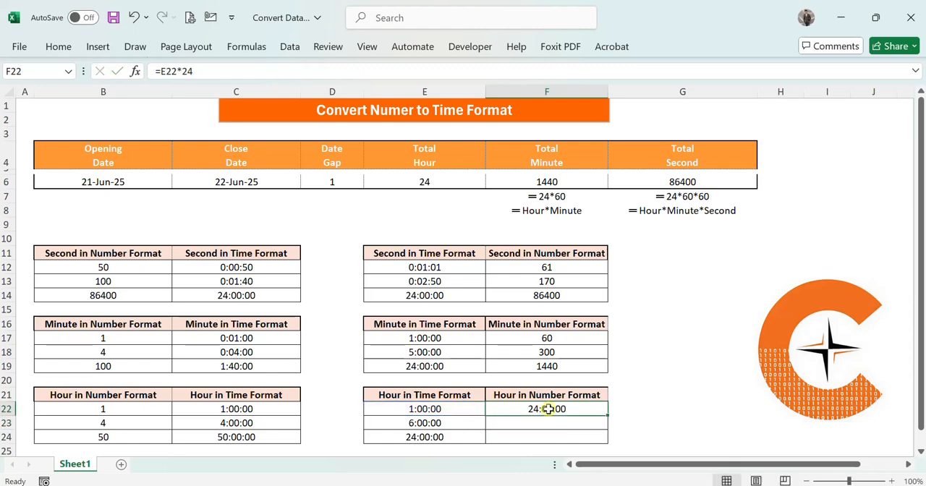
key(ctrl+1)
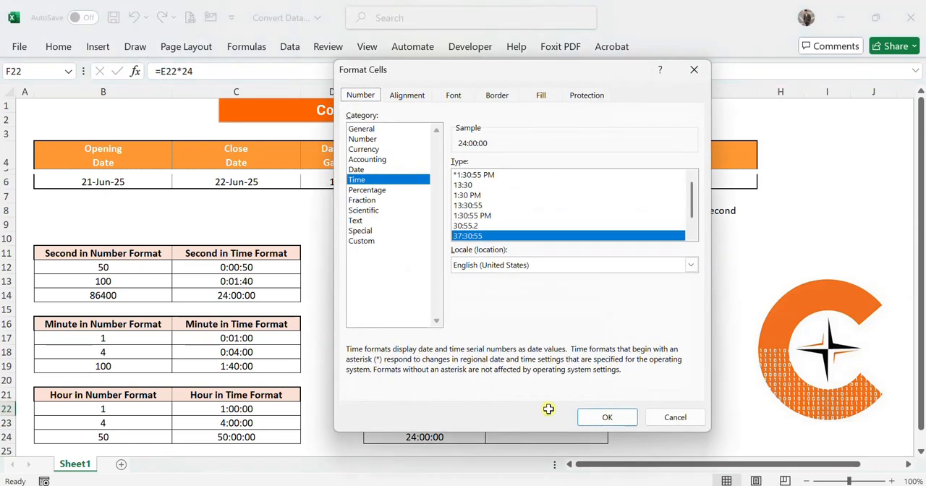
click(362, 139)
click(549, 167)
click(549, 166)
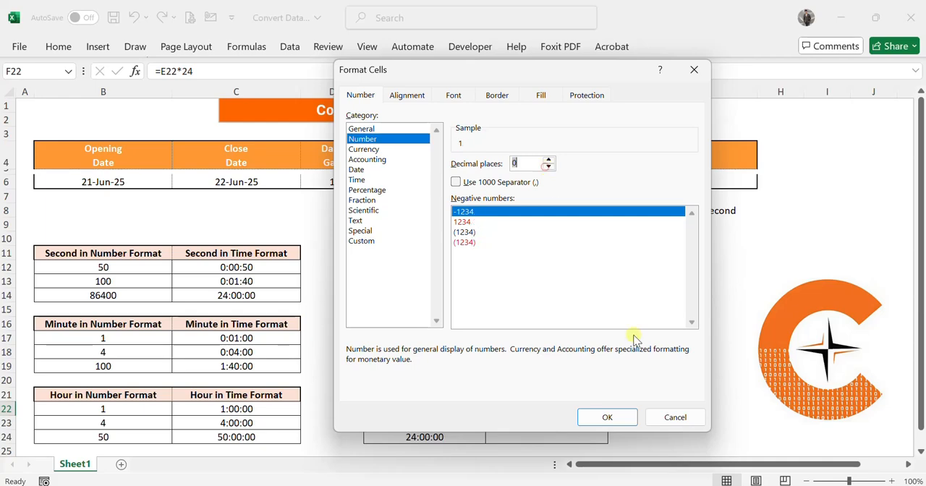
click(616, 421)
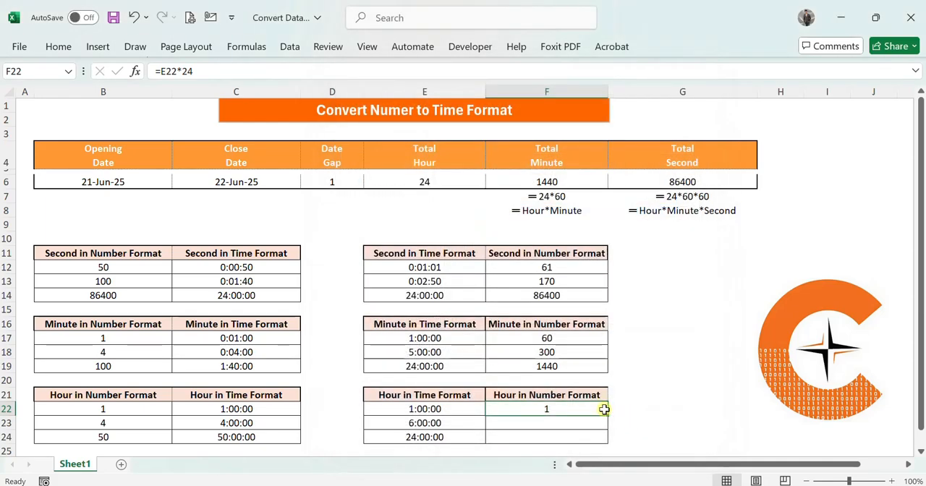
- Fill the F22 conversion formula down to F24 and deselect the filled range
drag(604, 410, 600, 438)
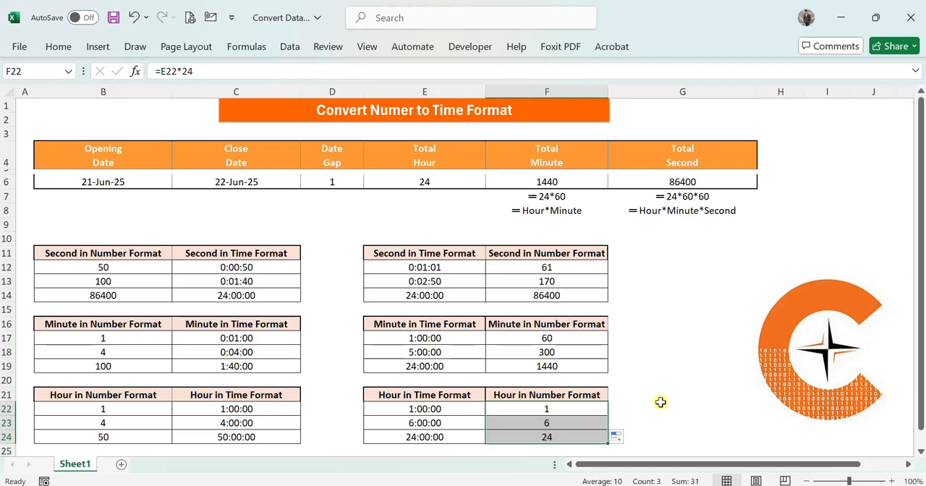
click(661, 403)
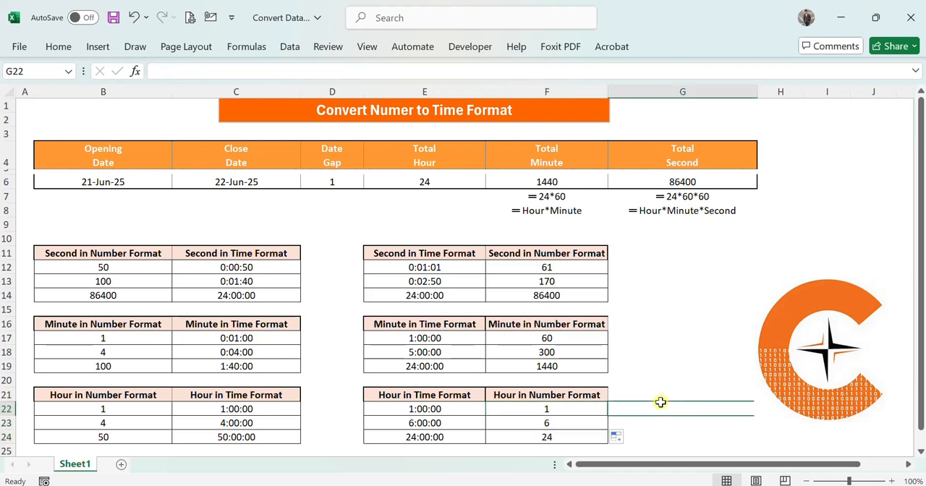
click(640, 267)
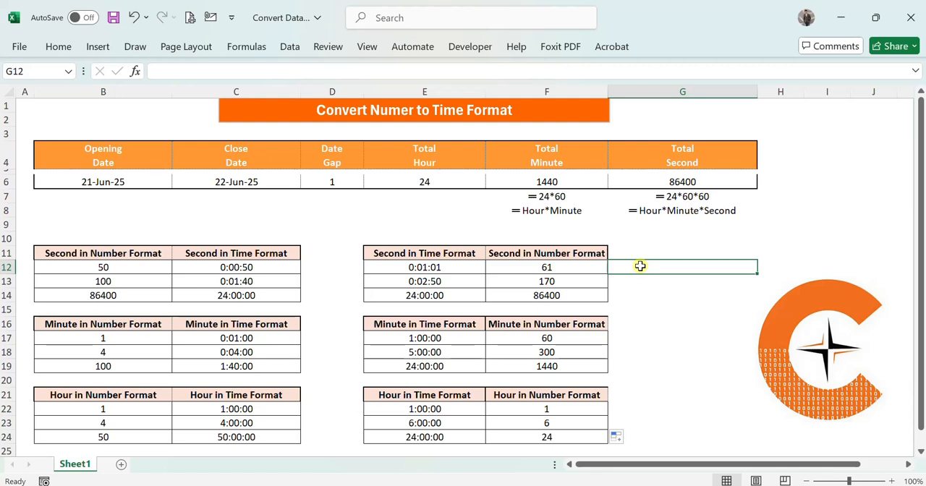